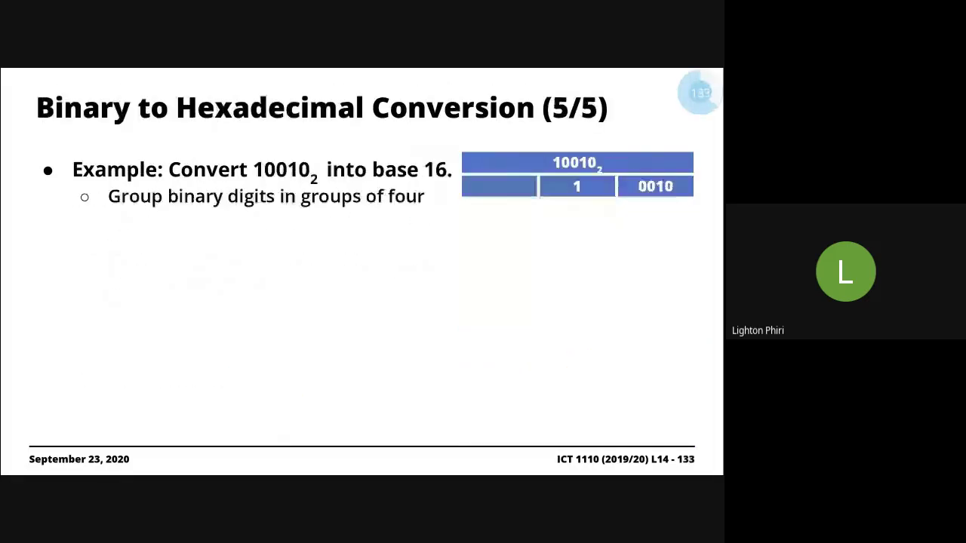
- Step back through the lecture slides toward the large-number binary-to-decimal example
key("Left")
key("Left")
key("Left")
key("Left")
key("Left")
key("Left")
key("Left")
key("Left")
key("Left")
key("Left")
key("Left")
key("Left")
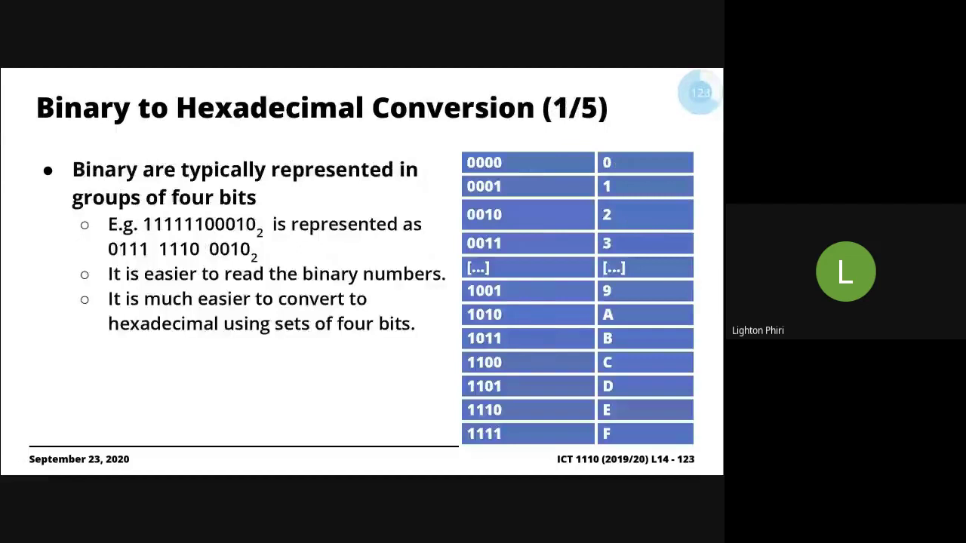
key("Left")
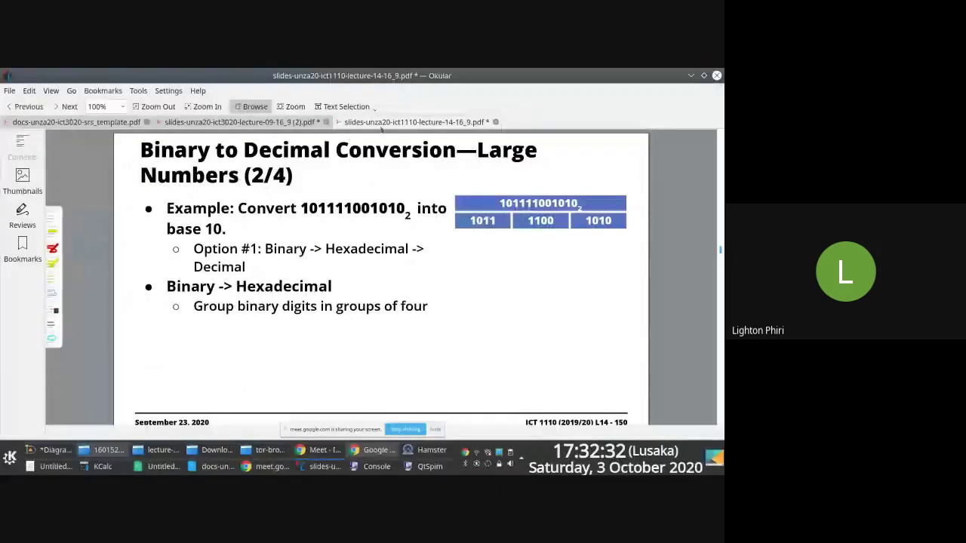
left_click(372, 107)
left_click(371, 133)
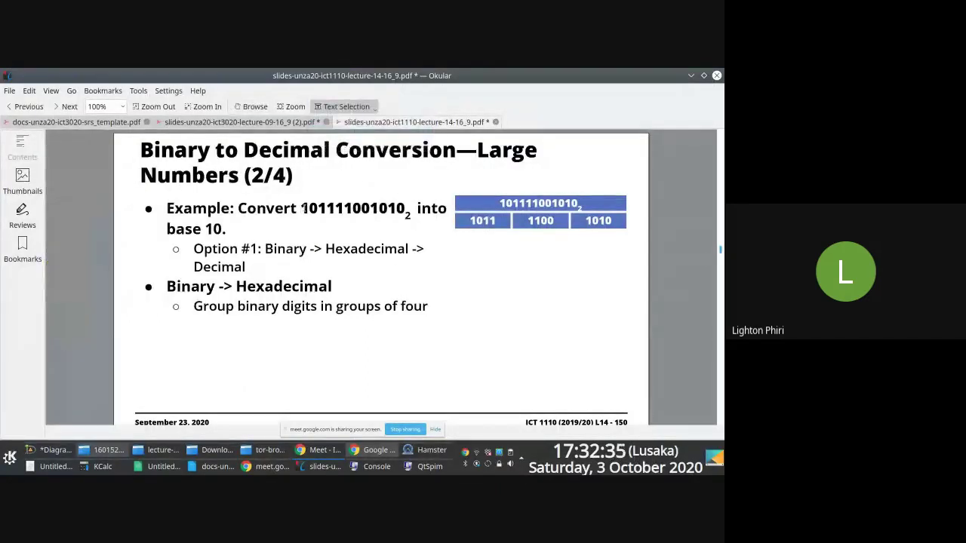
left_click_drag(302, 208, 378, 208)
key("ctrl+c")
left_click(337, 249)
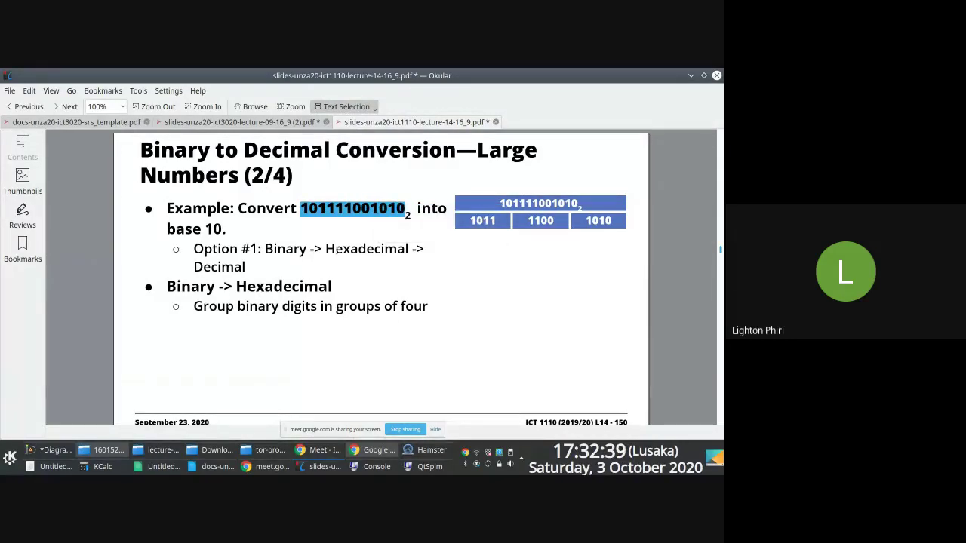
key("Page_Up")
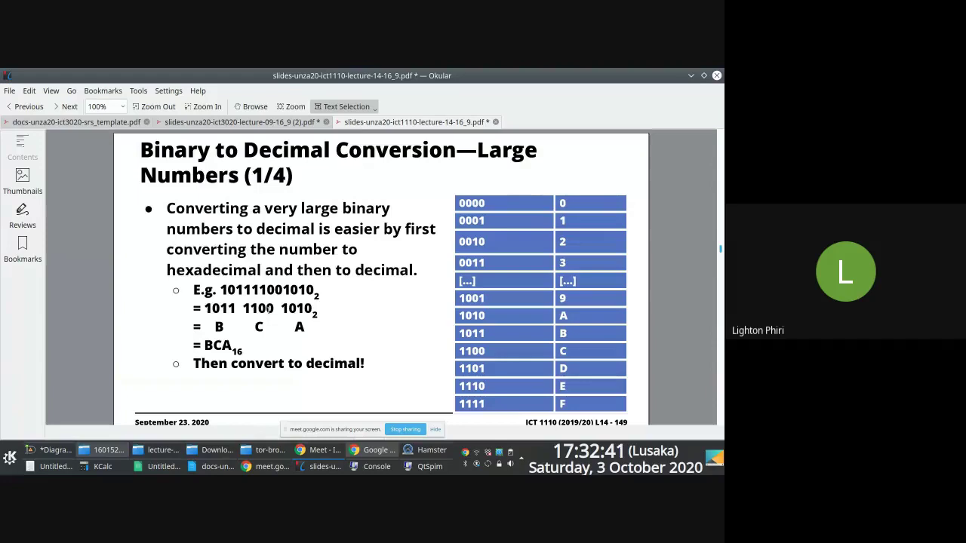
- Bring the LibreOffice Calc spreadsheet to the front, minimising Kate
left_click(153, 470)
scroll(83, 345, "down", 8)
left_click(197, 208)
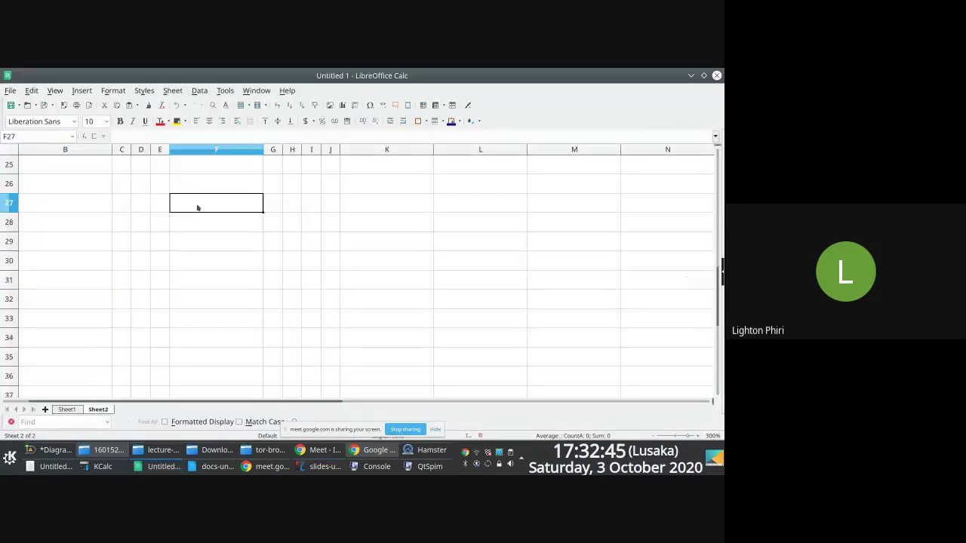
left_click(57, 469)
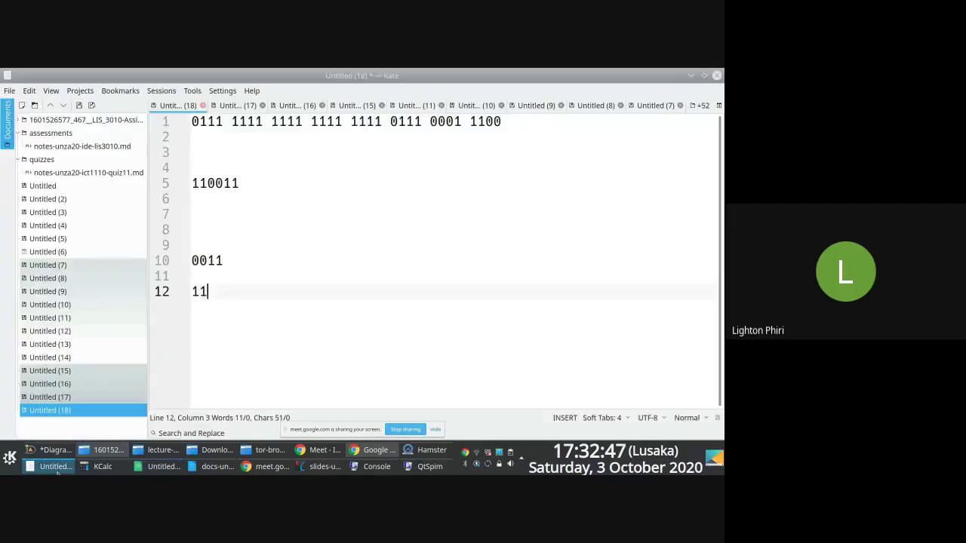
left_click(56, 470)
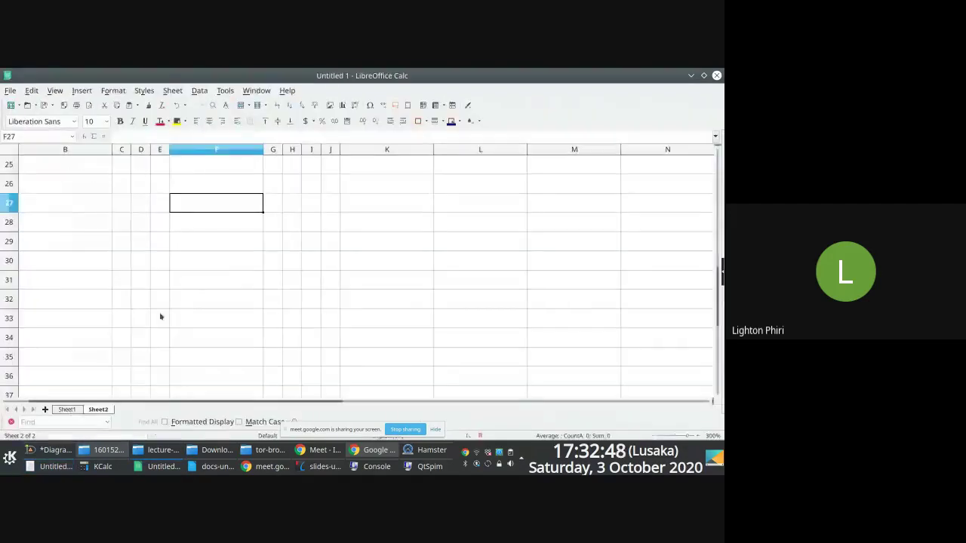
left_click(44, 409)
key("ctrl+v")
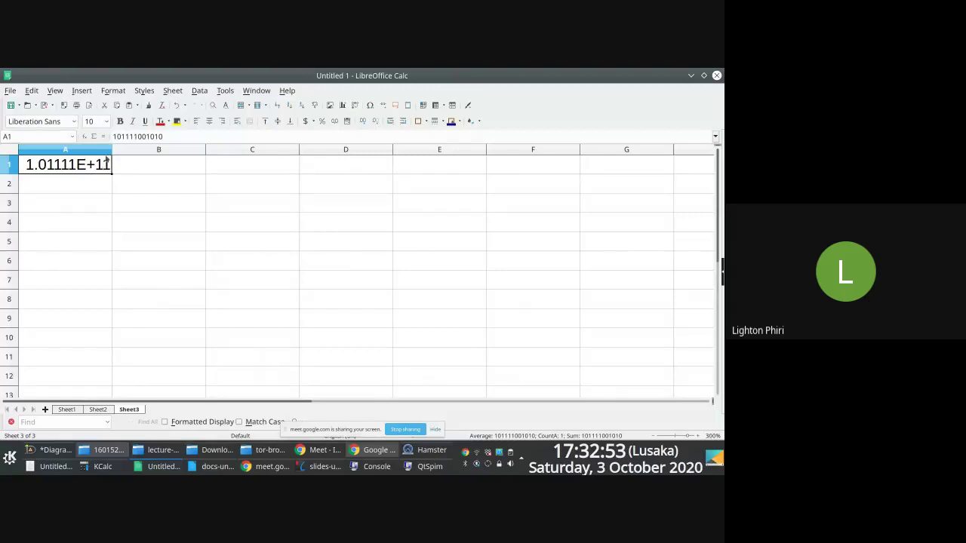
left_click(109, 153)
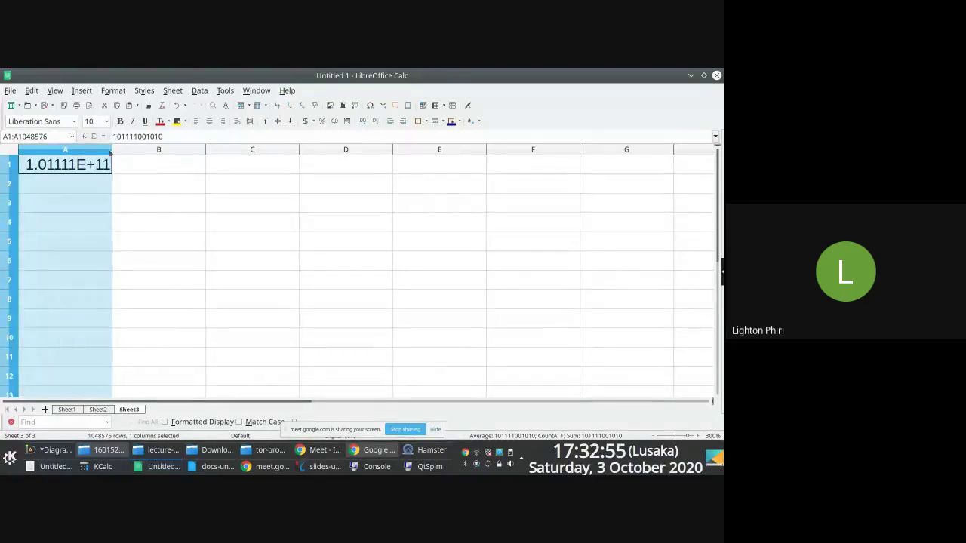
double_click(111, 153)
- Enter the first bits 1, 0, 1 in B3:D3 and shrink those columns to fit
left_click(183, 207)
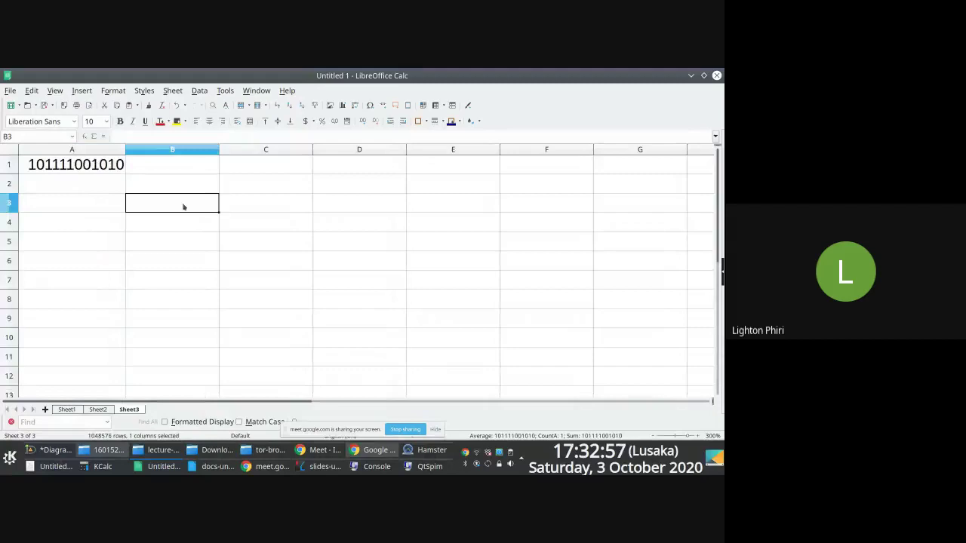
type("1")
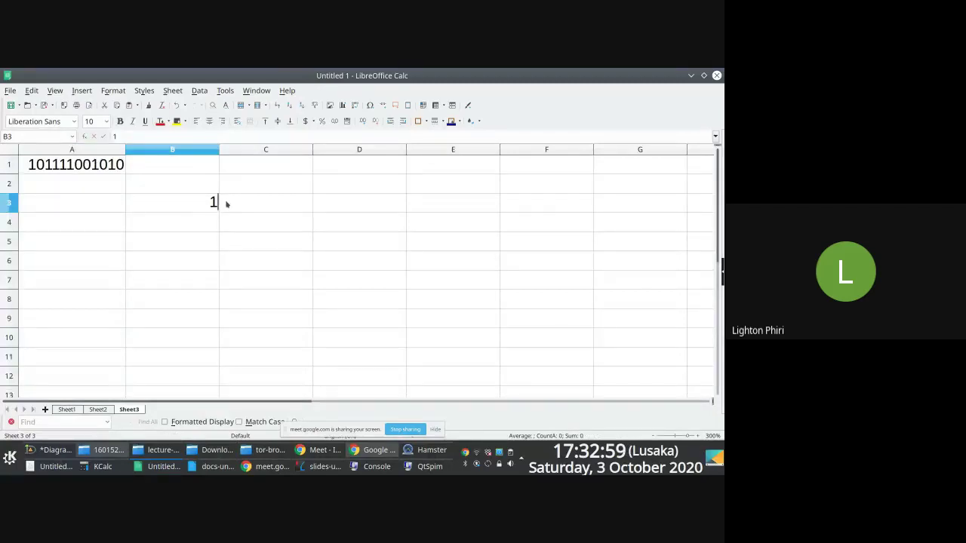
key("Tab")
type("0")
key("Tab")
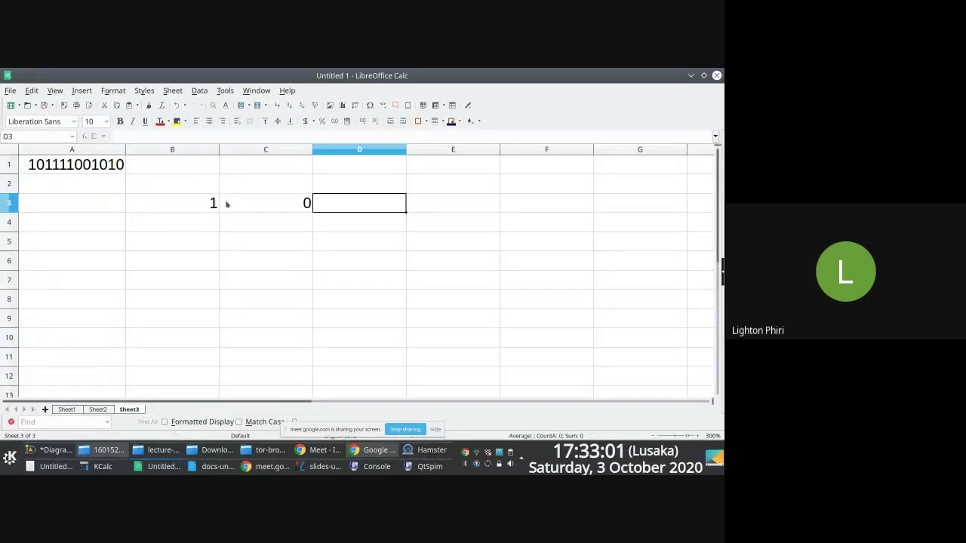
type("1")
key("Tab")
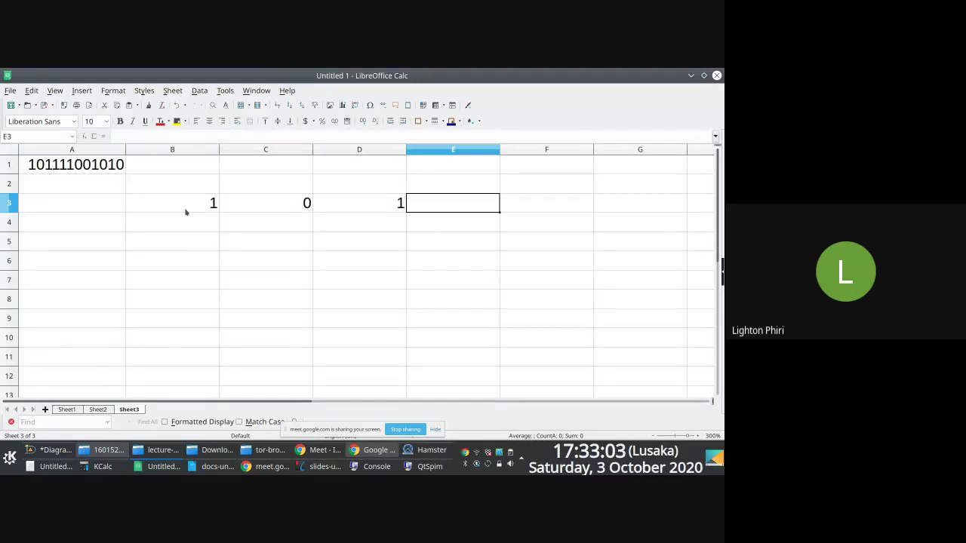
key("alt+Tab")
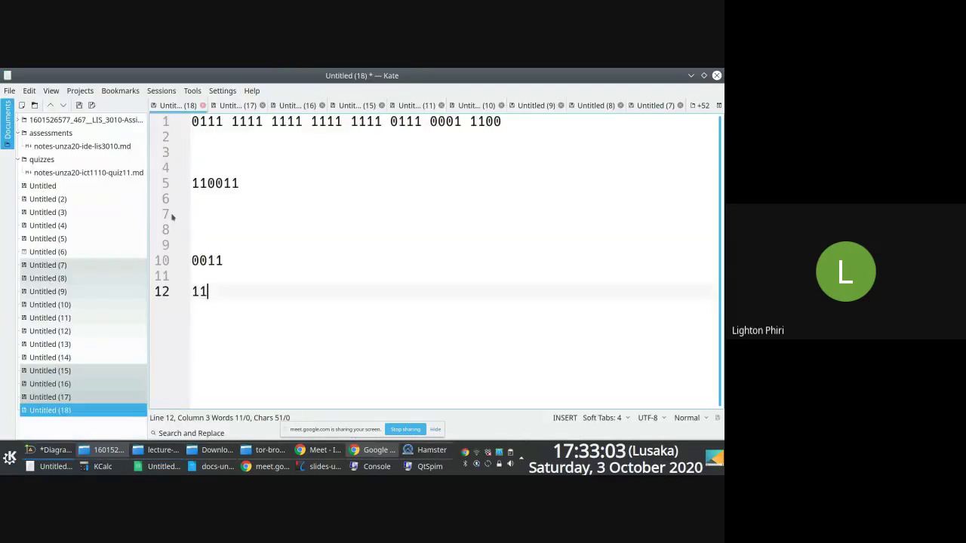
key("alt+Tab")
left_click_drag(200, 150, 420, 150)
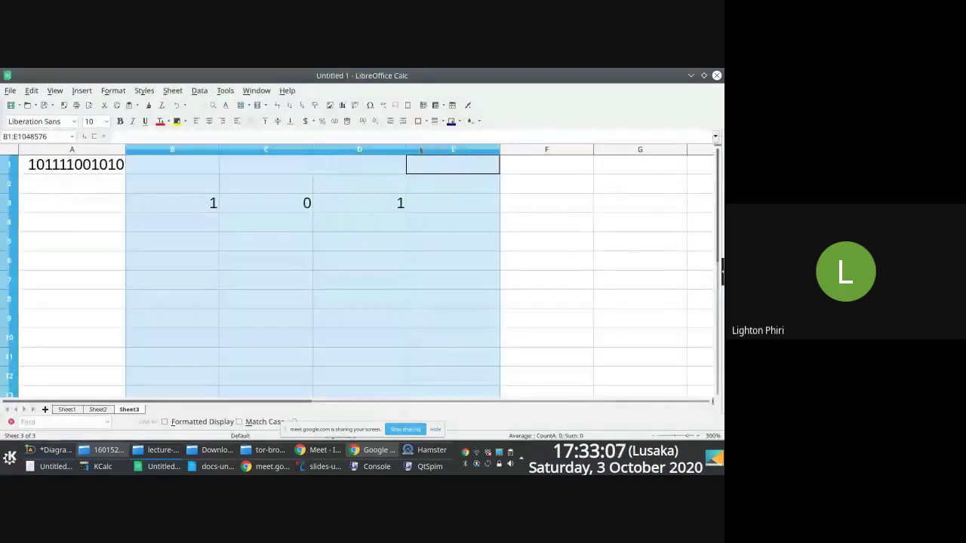
double_click(407, 150)
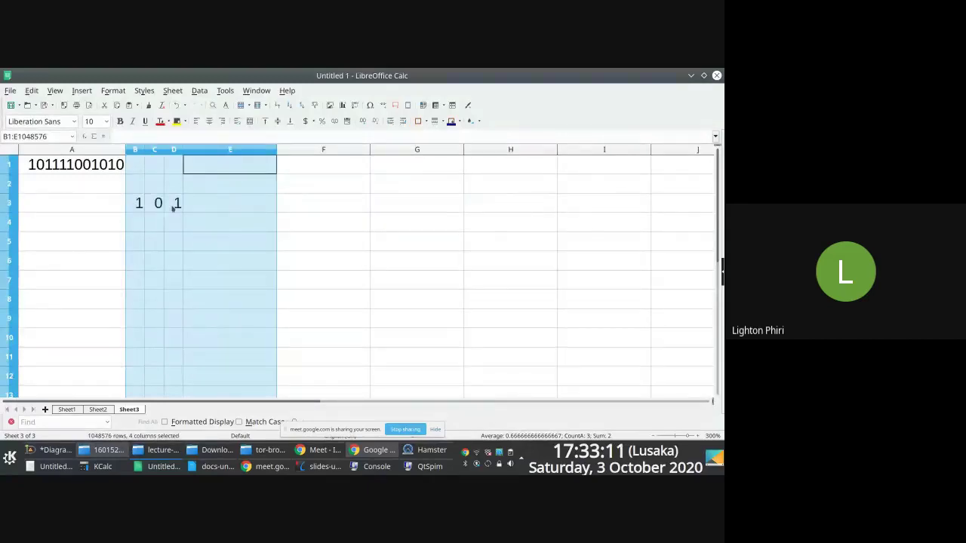
- Enter bits 1, 1, 1, 0, 0 in E3:I3 and shrink columns E to I
left_click(204, 209)
type("1")
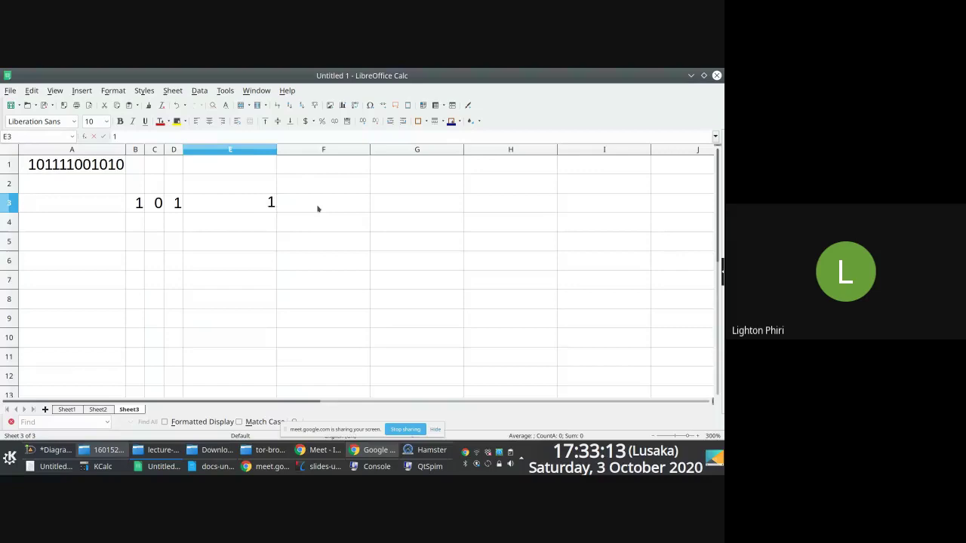
key("Tab")
type("1")
key("Tab")
type("1")
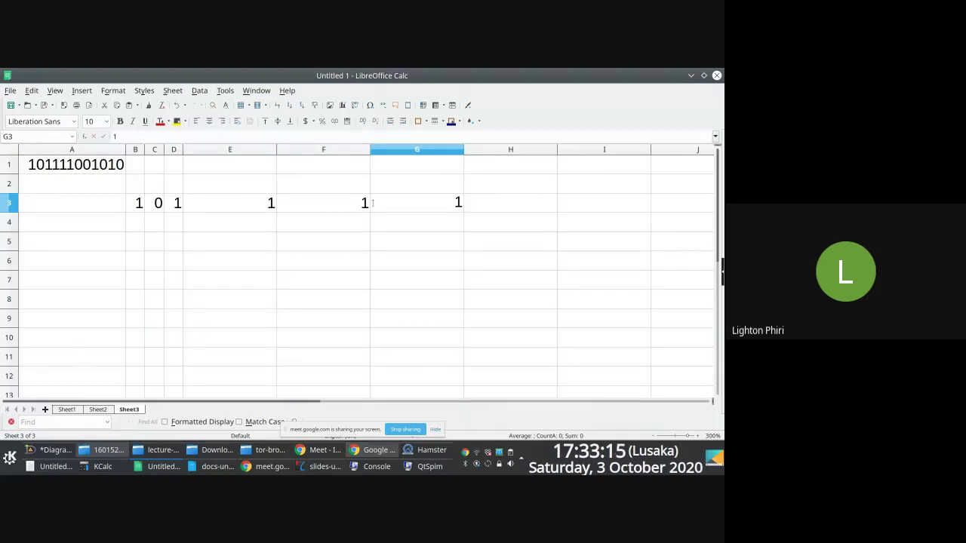
key("Tab")
type("0")
key("Tab")
type("0")
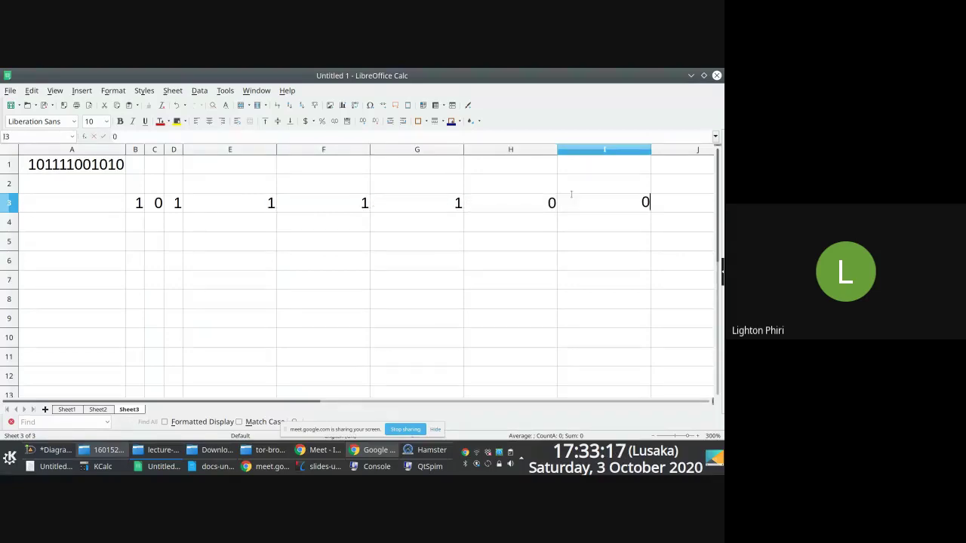
left_click(588, 152)
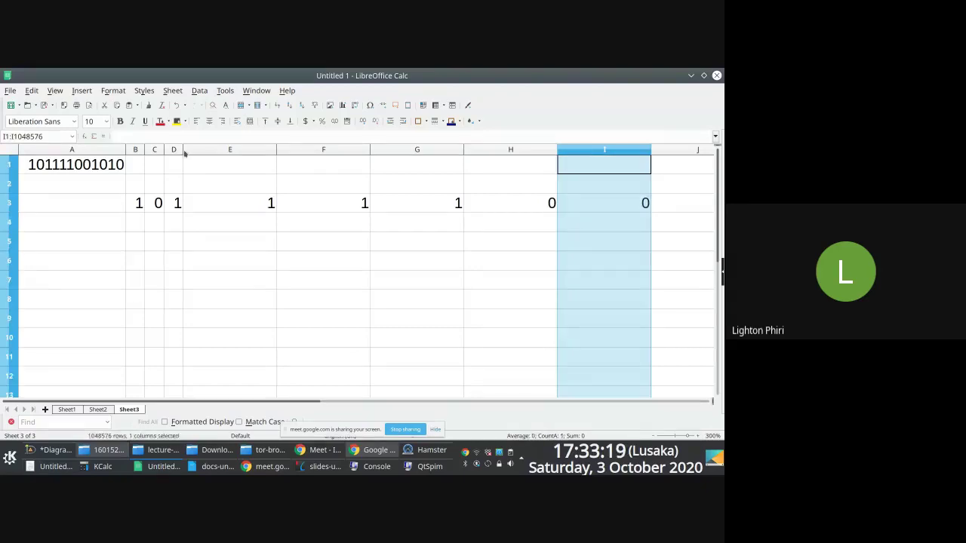
left_click(194, 151, "shift")
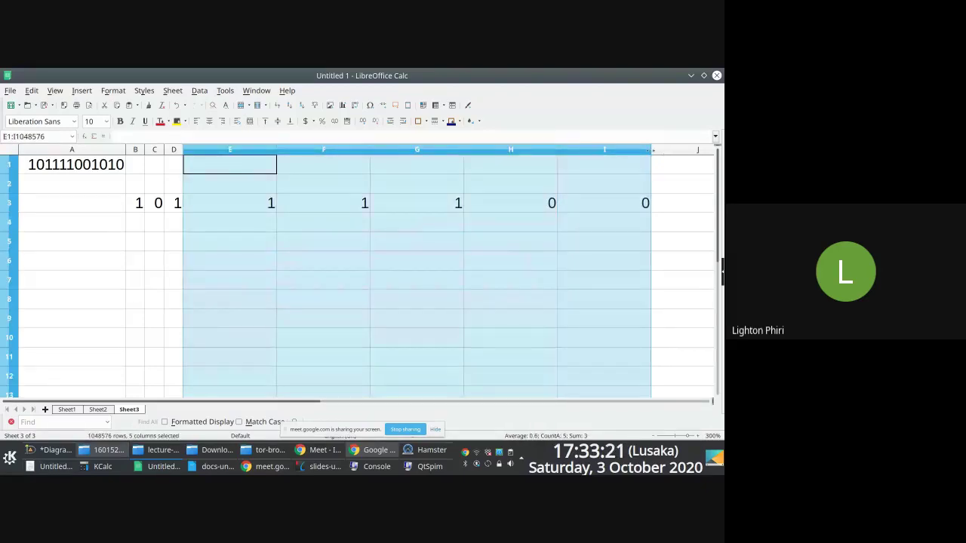
double_click(652, 151)
- Enter the last bits 1, 0, 1, 0 in J3:M3 and narrow columns J to M
left_click(308, 205)
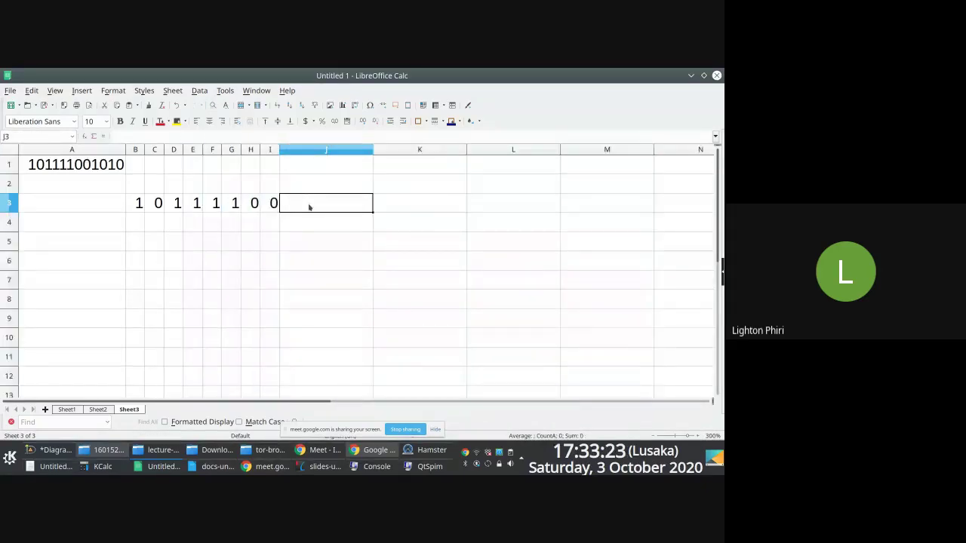
type("1")
left_click(427, 209)
type("0")
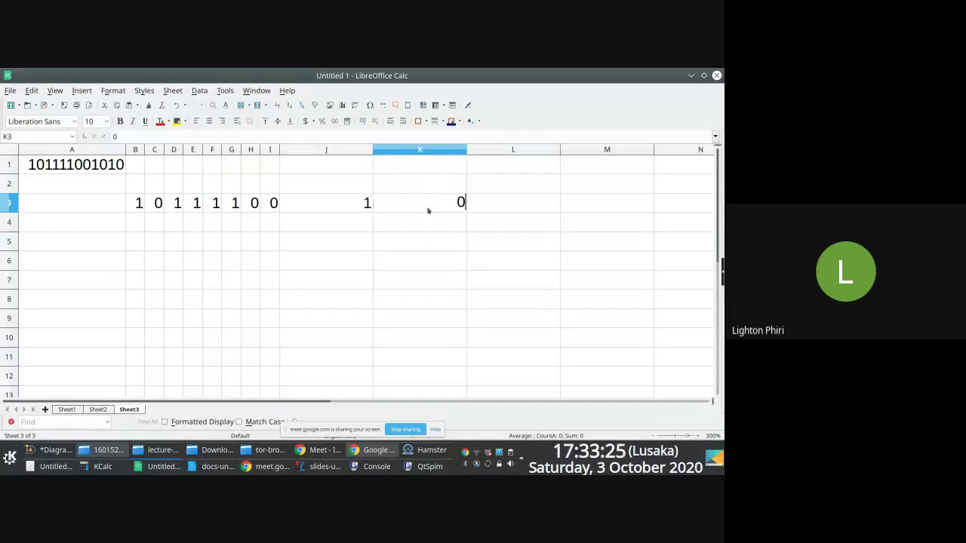
left_click(523, 206)
type("1")
key("Tab")
type("0")
left_click(557, 235)
left_click_drag(360, 151, 655, 150)
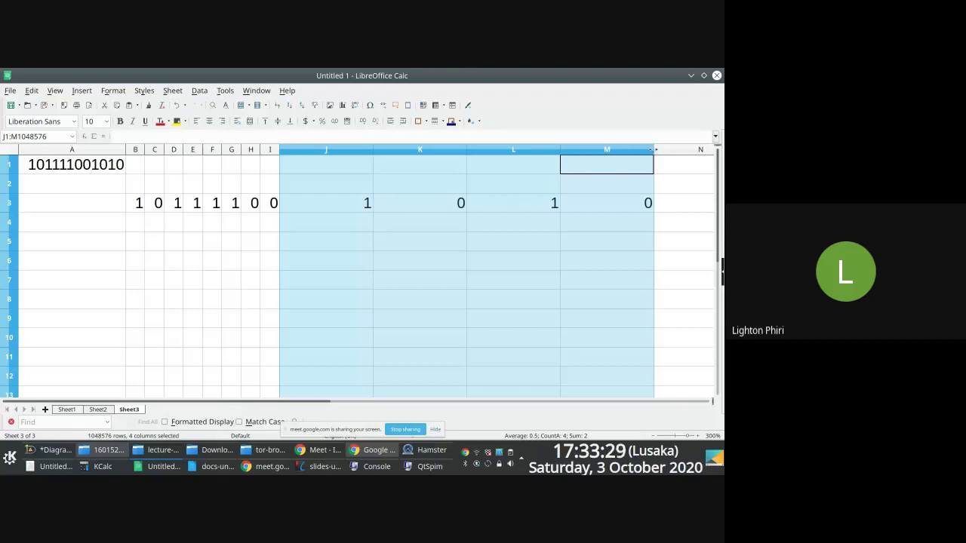
left_click_drag(654, 150, 356, 150)
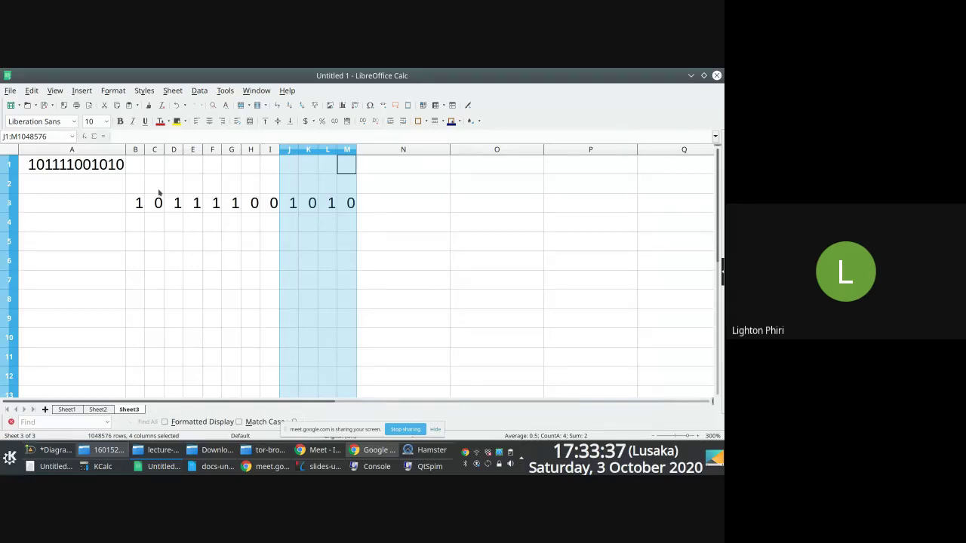
left_click(135, 224)
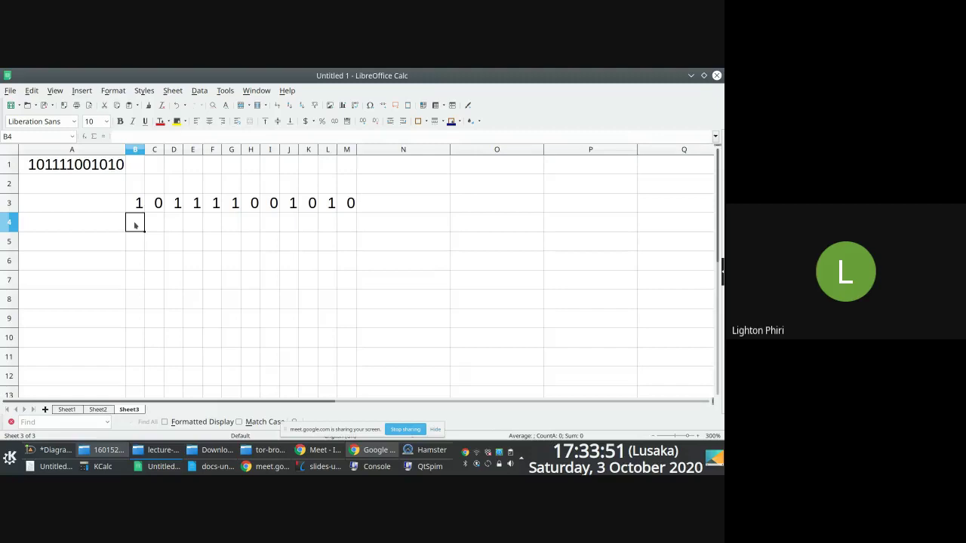
- Type bit positions 0, 1, 2 into row 2, starting at M2 and moving left
key("Right")
key("Right")
key("Right")
key("Right")
key("Right")
key("Right")
key("Right")
key("Right")
key("Right")
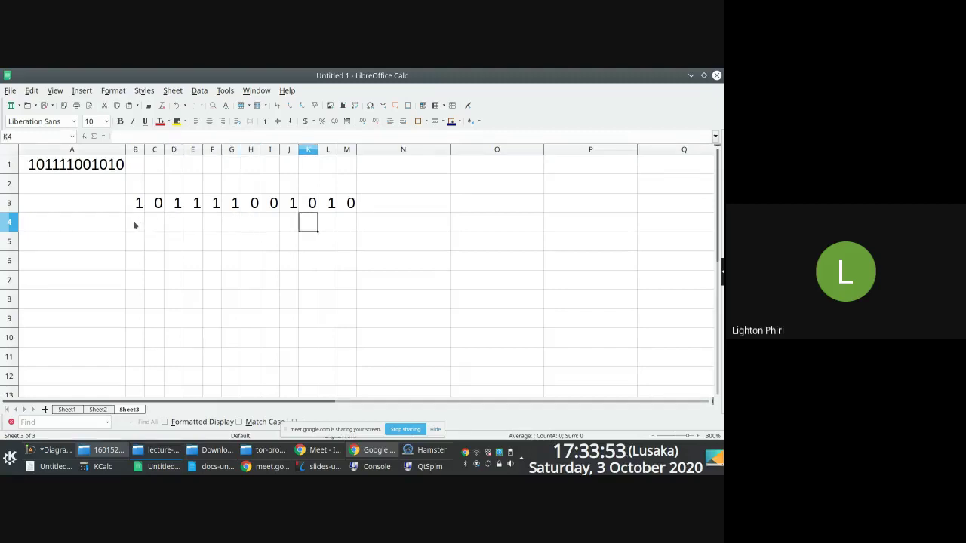
key("Right")
key("Right")
type("=")
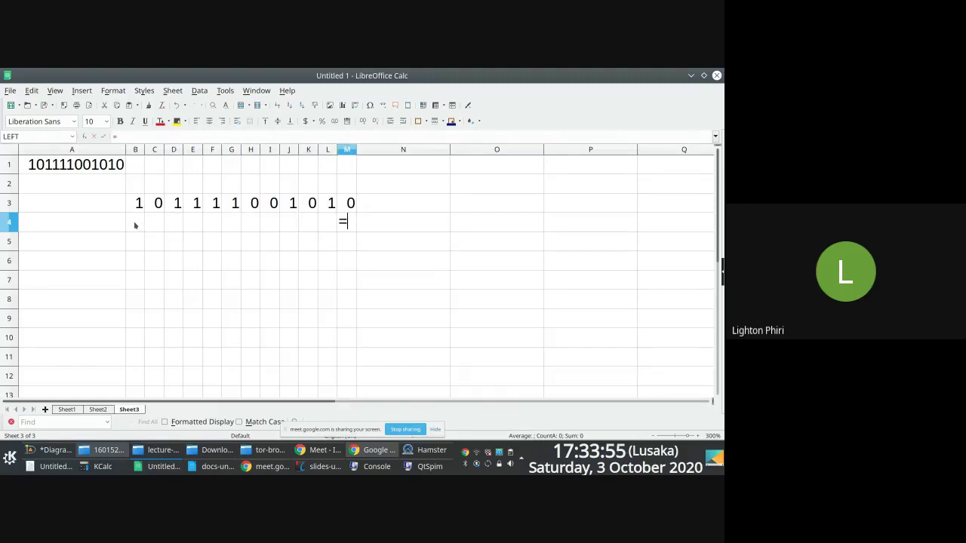
type("2")
key("Escape")
key("Up")
key("Up")
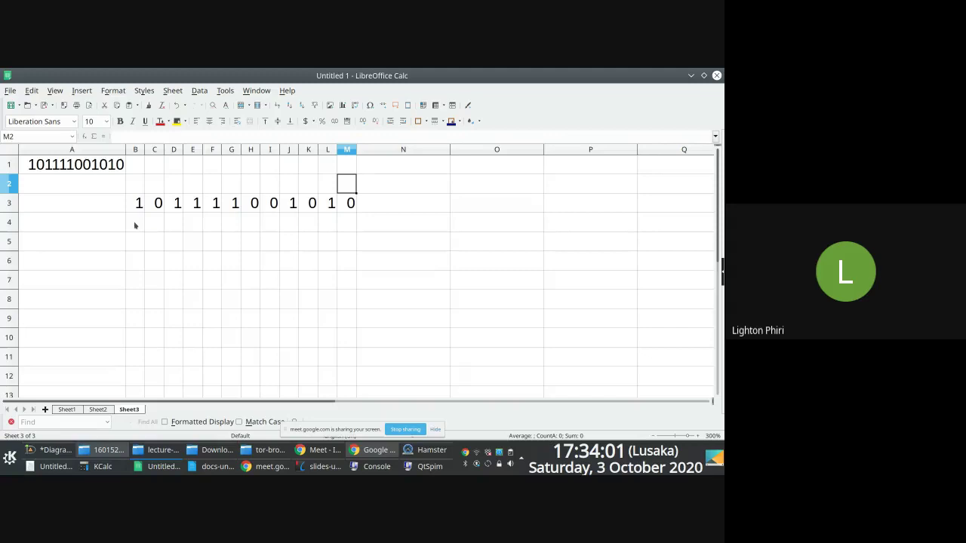
type("0")
key("Left")
type("1")
key("Left")
type("2")
key("Left")
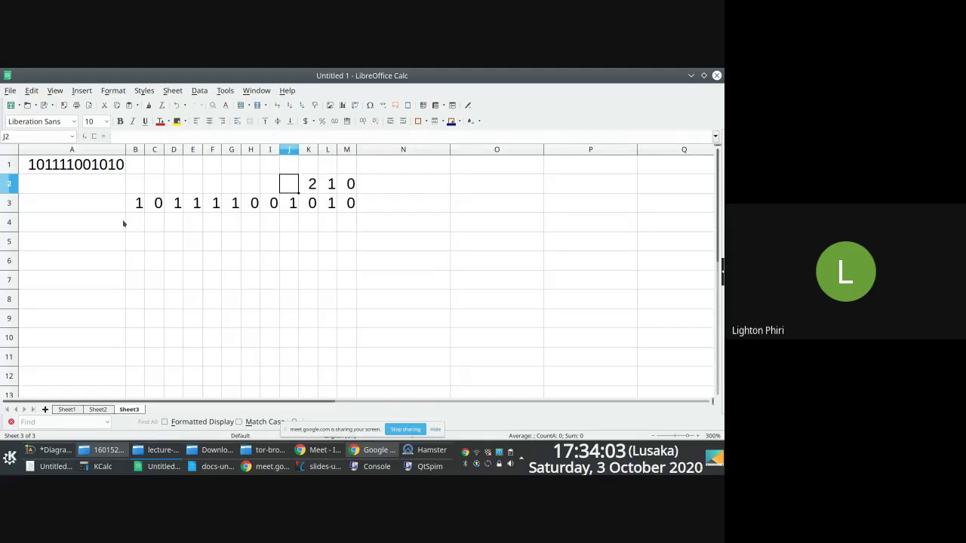
- Put an =M2+1 formula in L2 and fill it left to B2, counting positions up to 11
left_click(308, 184)
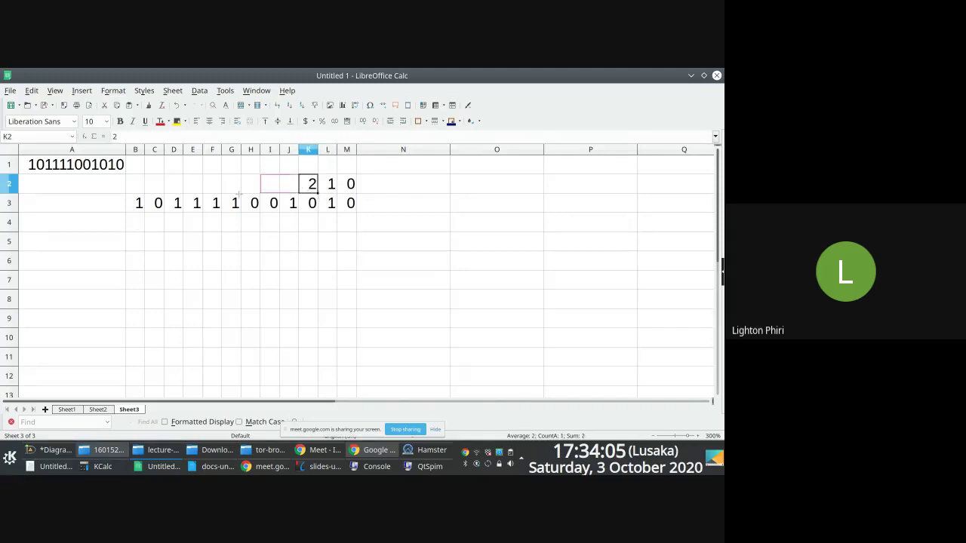
left_click_drag(239, 194, 134, 198)
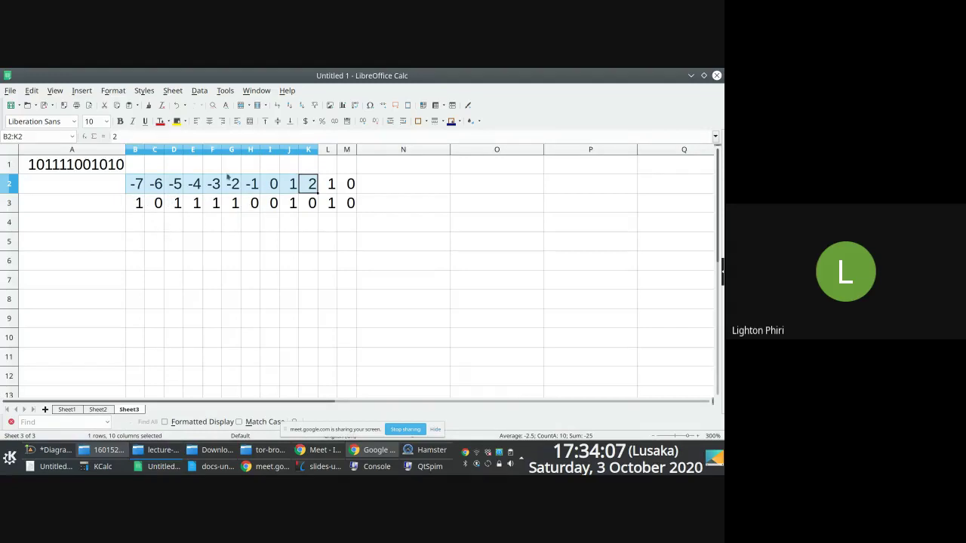
left_click(322, 188)
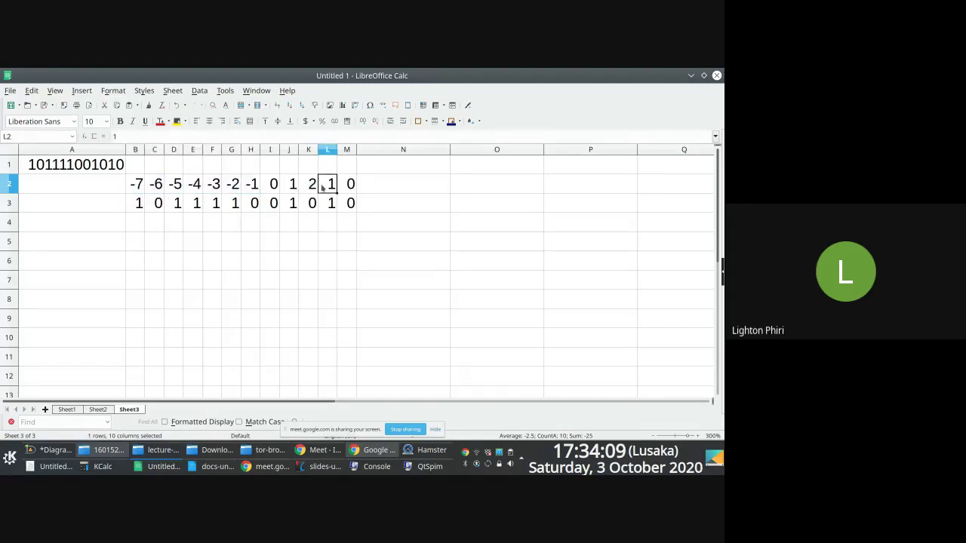
left_click(312, 185)
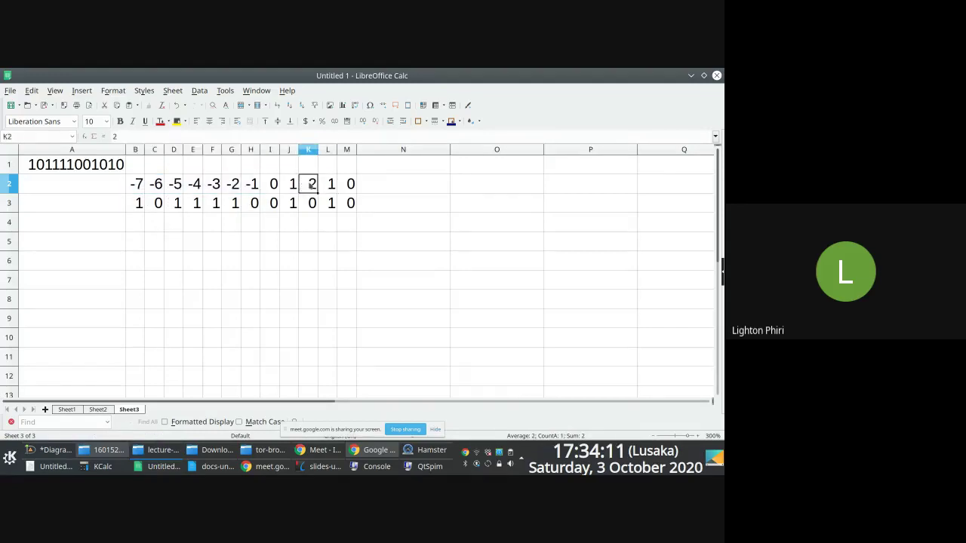
type("0")
key("Tab")
type("=")
key("Right")
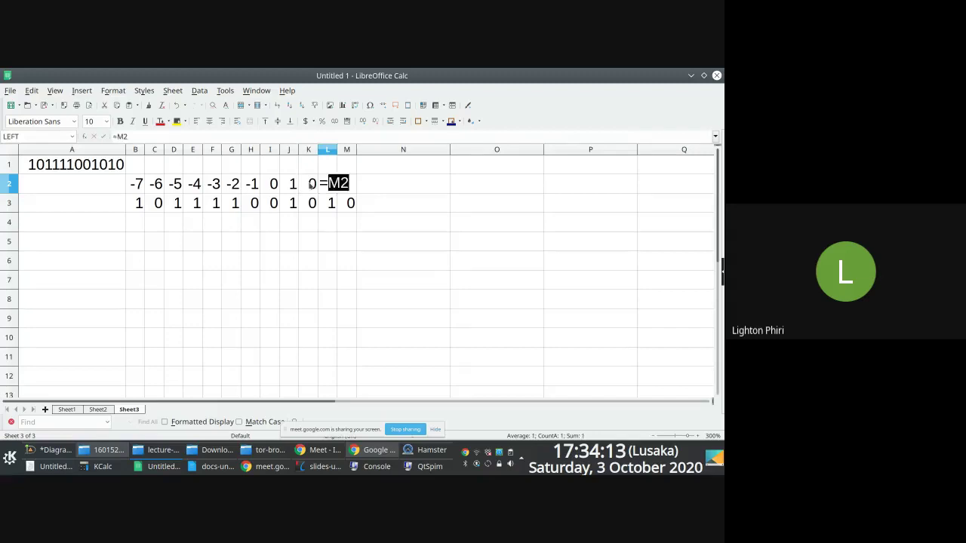
type("+1")
key("Return")
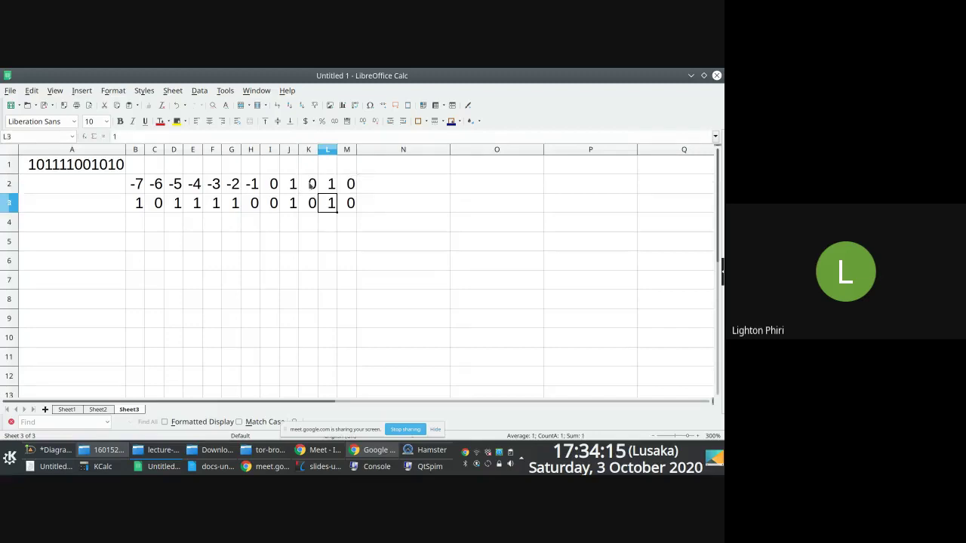
left_click(329, 186)
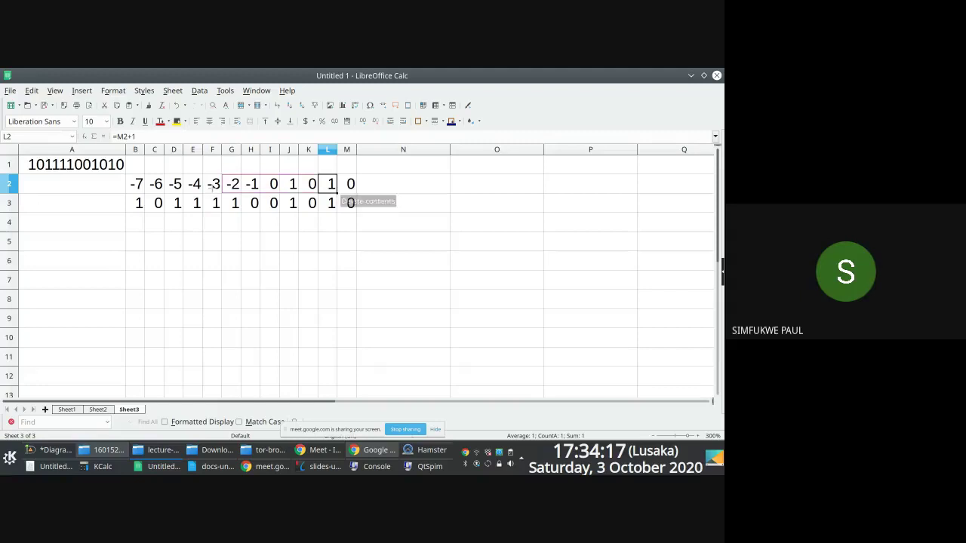
left_click_drag(212, 186, 136, 186)
left_click(232, 223)
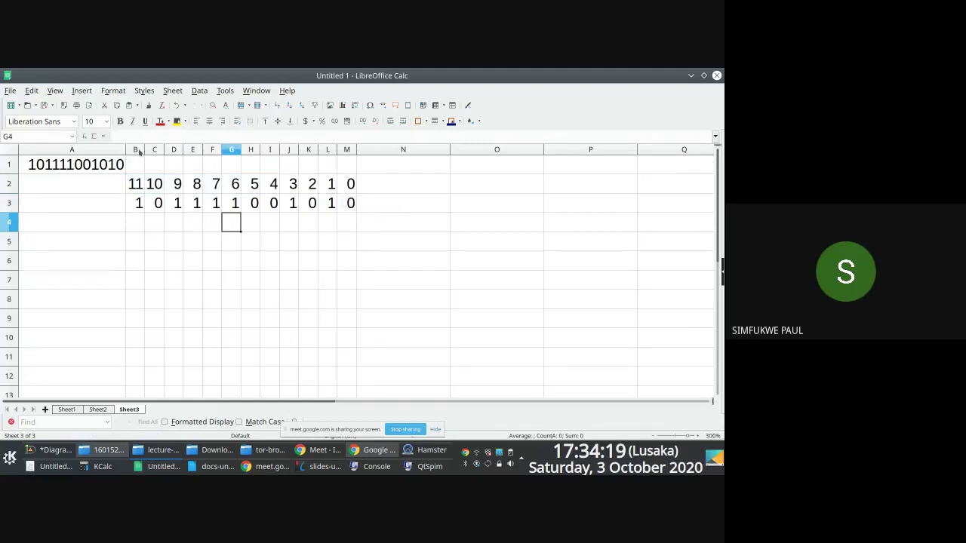
- Autofit columns B:M and give the B2:M2 position row a yellow background
left_click_drag(138, 151, 353, 151)
double_click(356, 150)
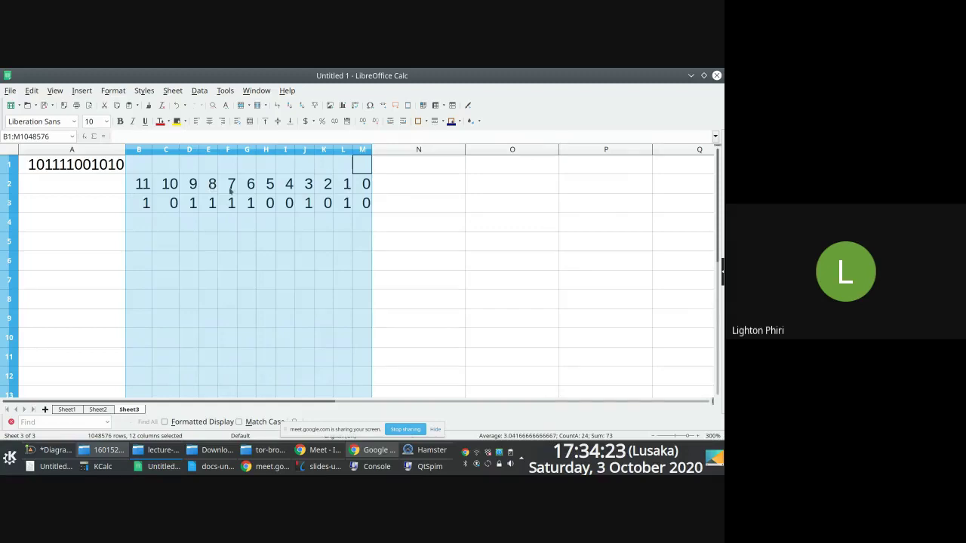
left_click(369, 225)
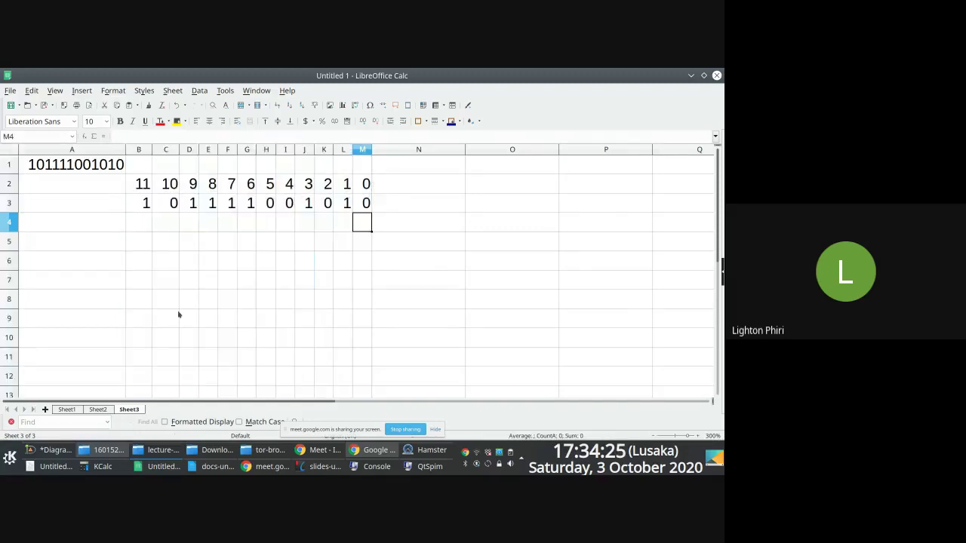
left_click_drag(143, 185, 370, 184)
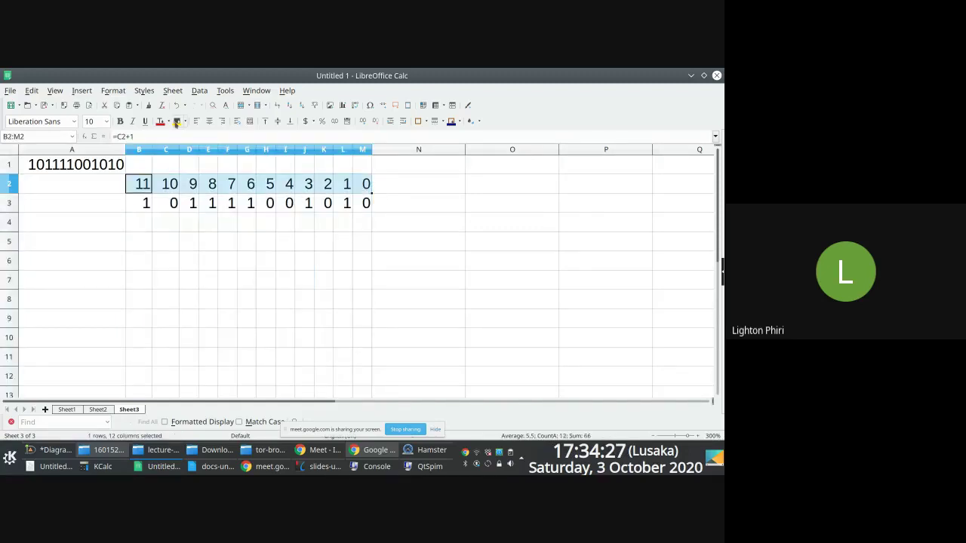
left_click(176, 122)
- Enter =2^M2 in M4 and fill it left to B4
left_click(369, 221)
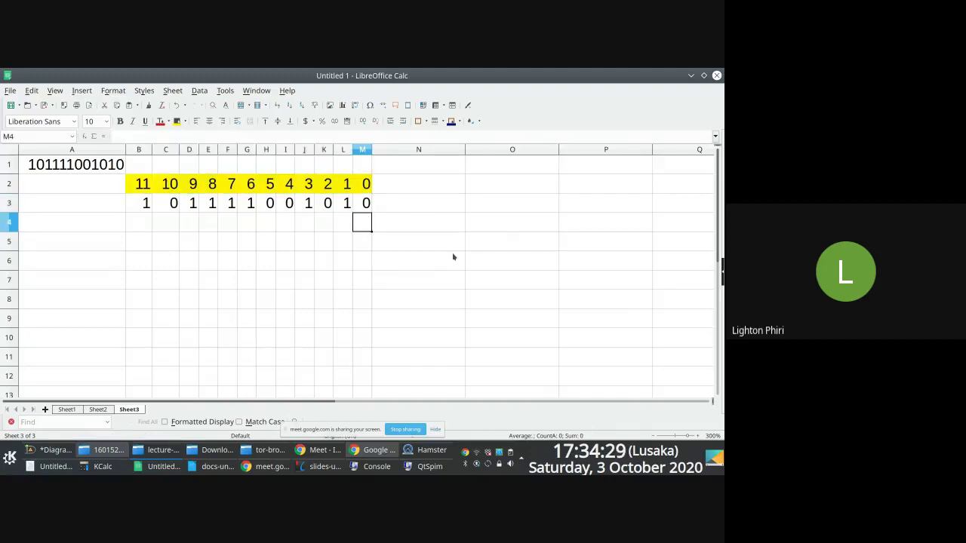
type("=2")
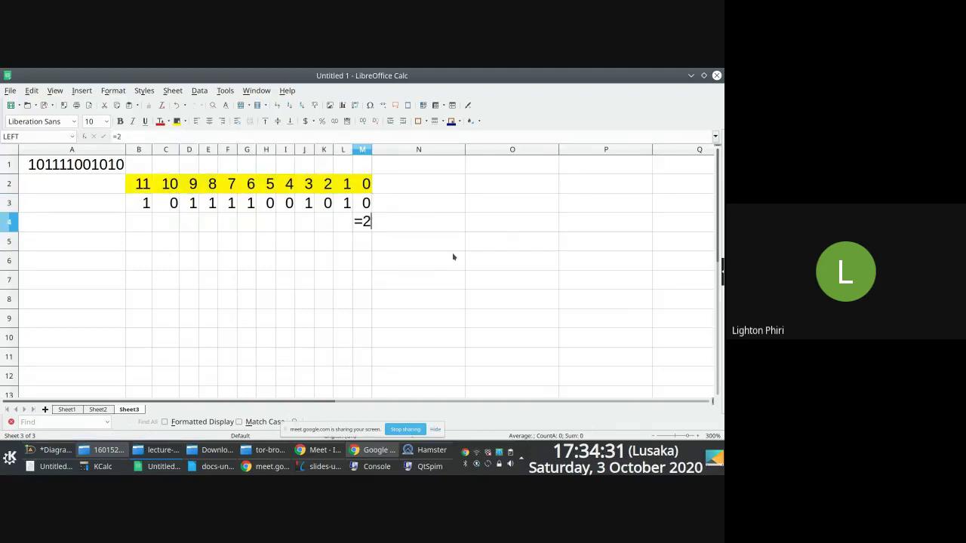
type("^")
left_click(365, 187)
key("Return")
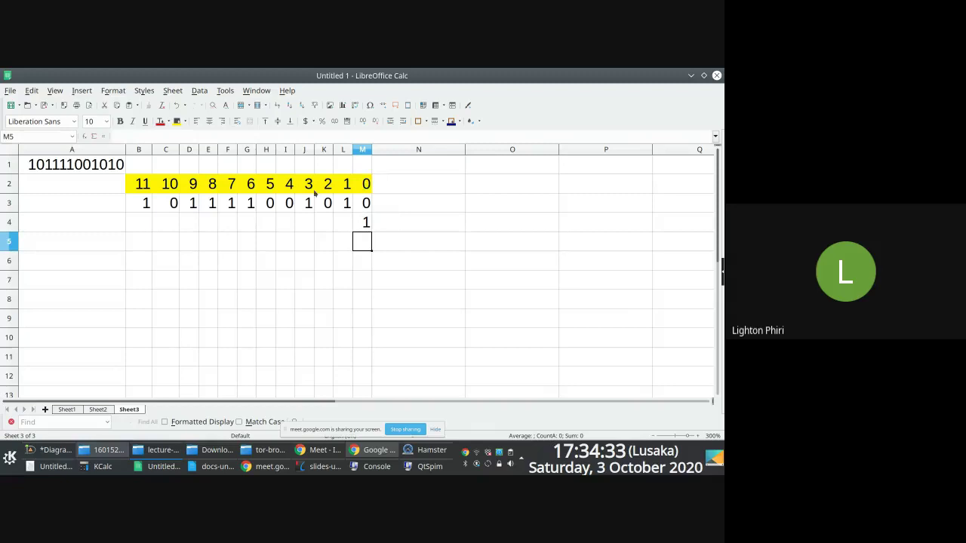
left_click(362, 222)
left_click_drag(372, 231, 129, 223)
- Autofit columns B:M so powers up to 2048 display fully
left_click_drag(139, 150, 369, 154)
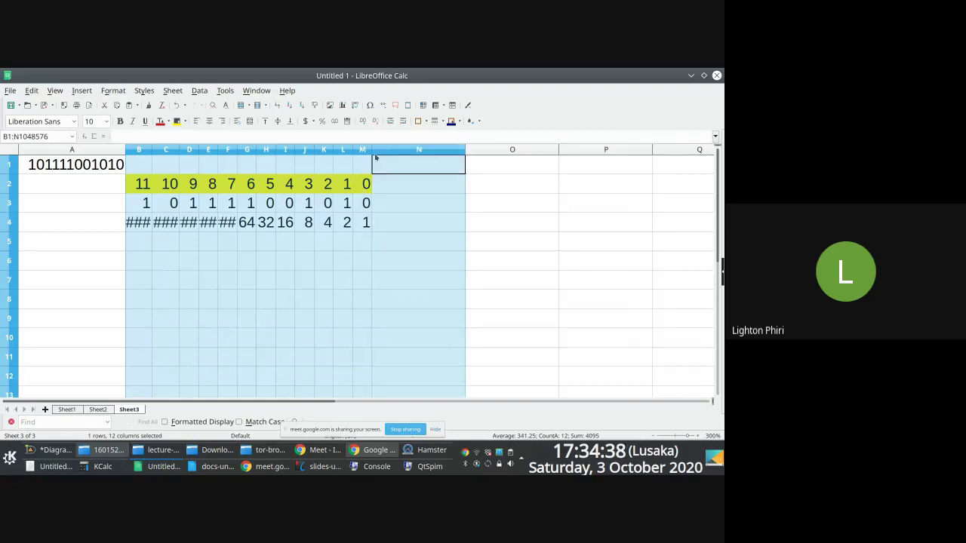
double_click(371, 151)
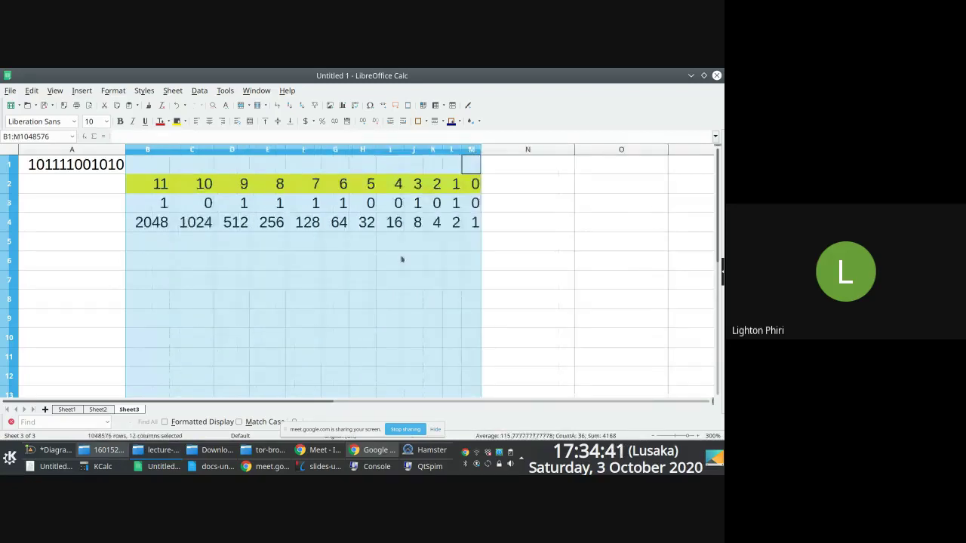
left_click(158, 209)
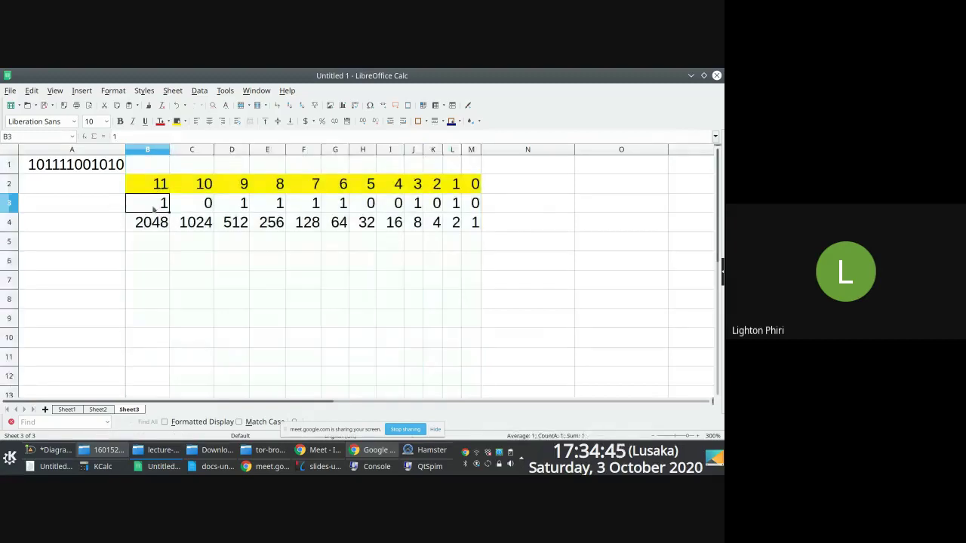
left_click(189, 206)
- Enter =B3*B4 in B5 and fill it right to M5
left_click(231, 205)
left_click(143, 227)
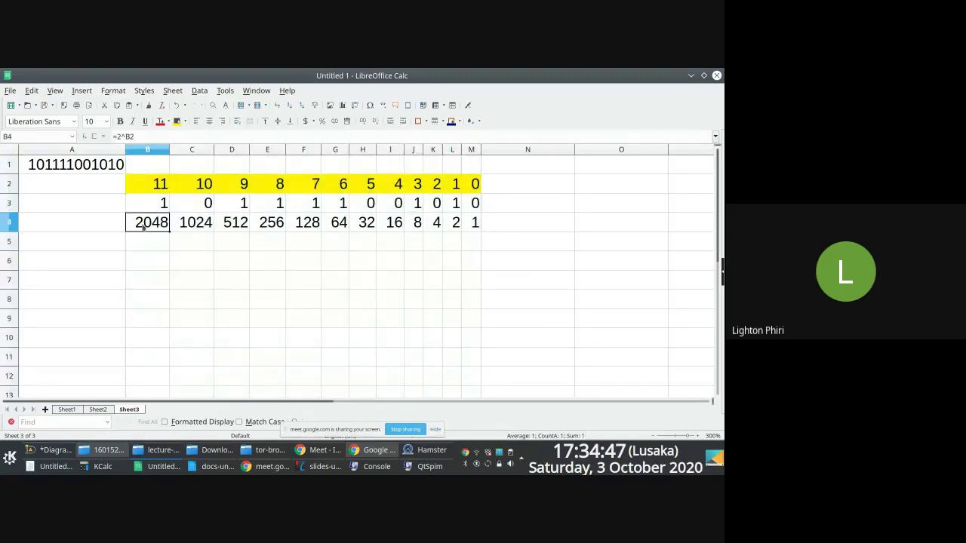
left_click(151, 248)
type("=")
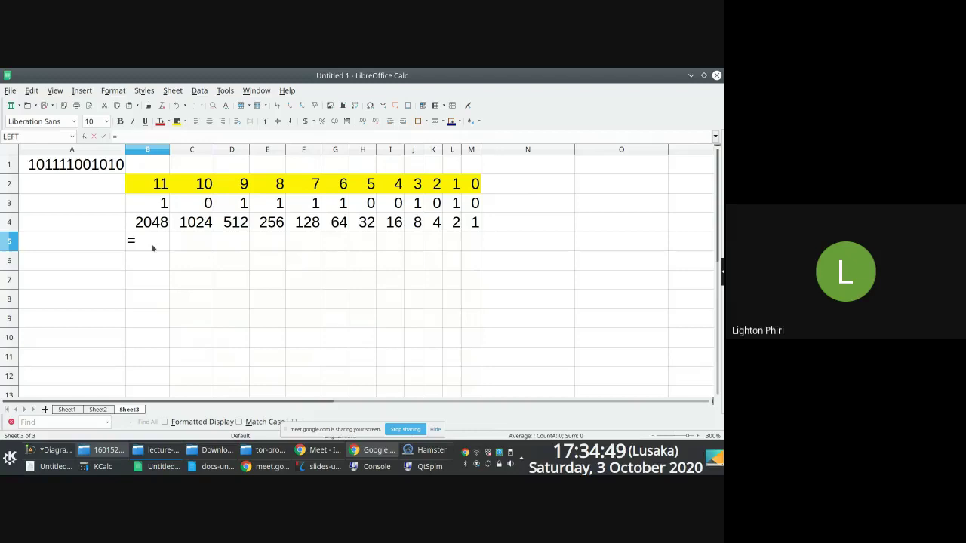
key("Up")
key("Up")
type("*")
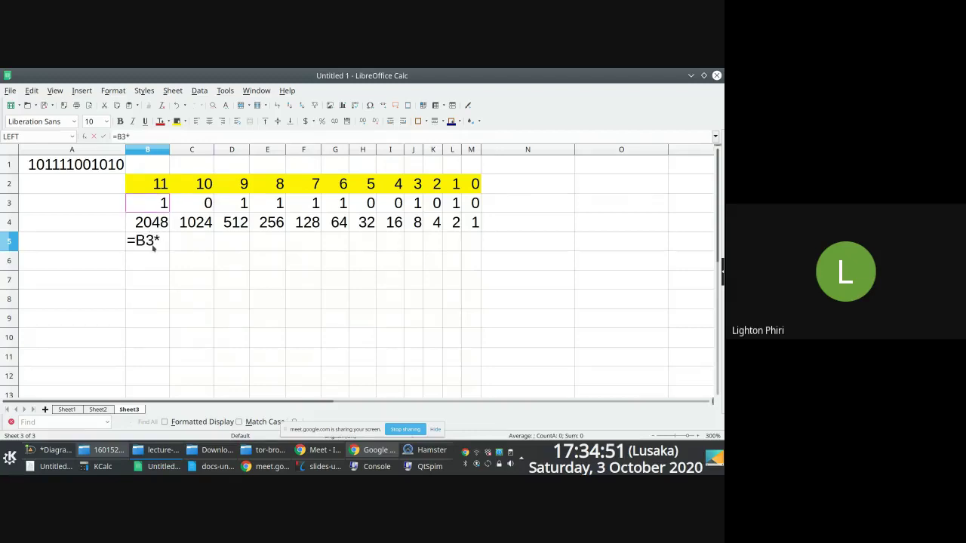
key("Up")
key("Return")
left_click(160, 243)
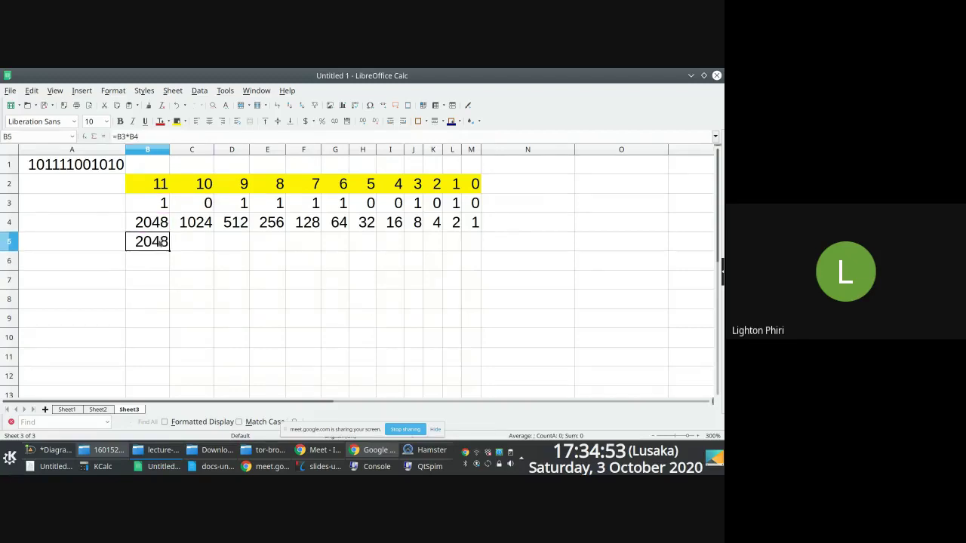
left_click_drag(170, 251, 514, 253)
- Total the products in B7 with =SUM(B5:M5), giving 3018
left_click(158, 287)
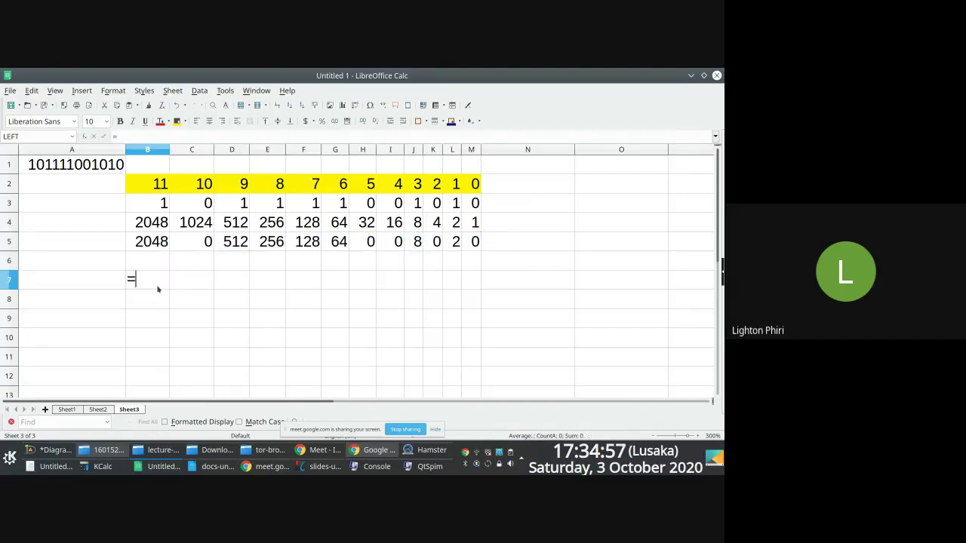
type("sum(")
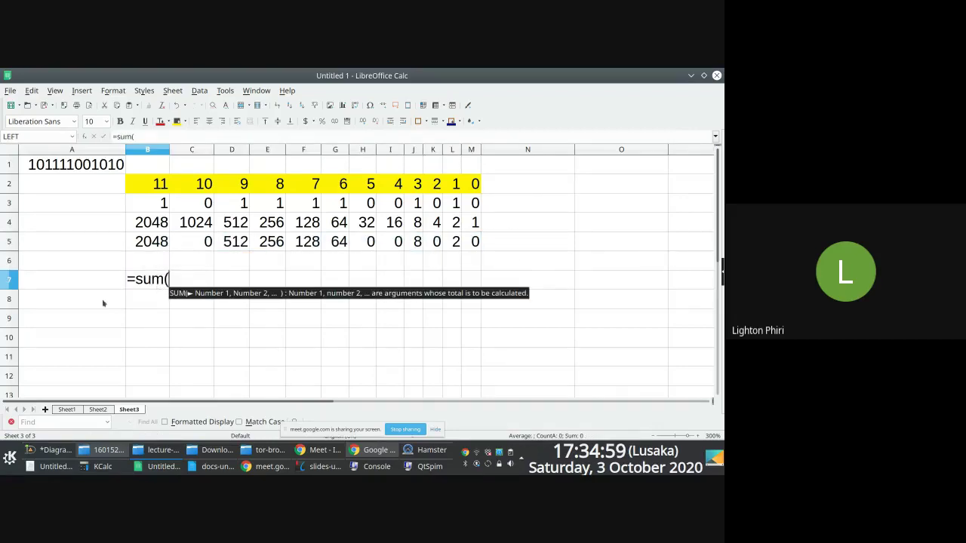
left_click_drag(151, 242, 475, 247)
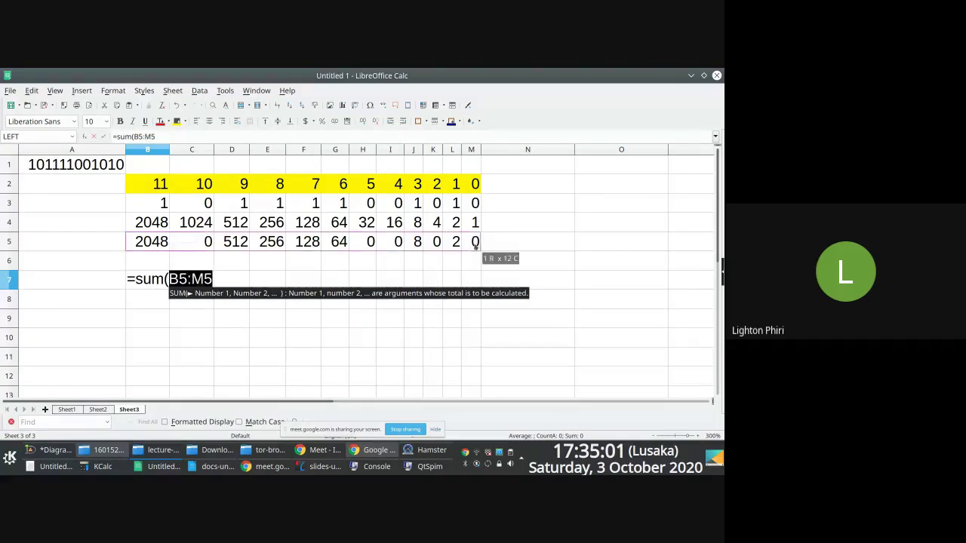
key("Return")
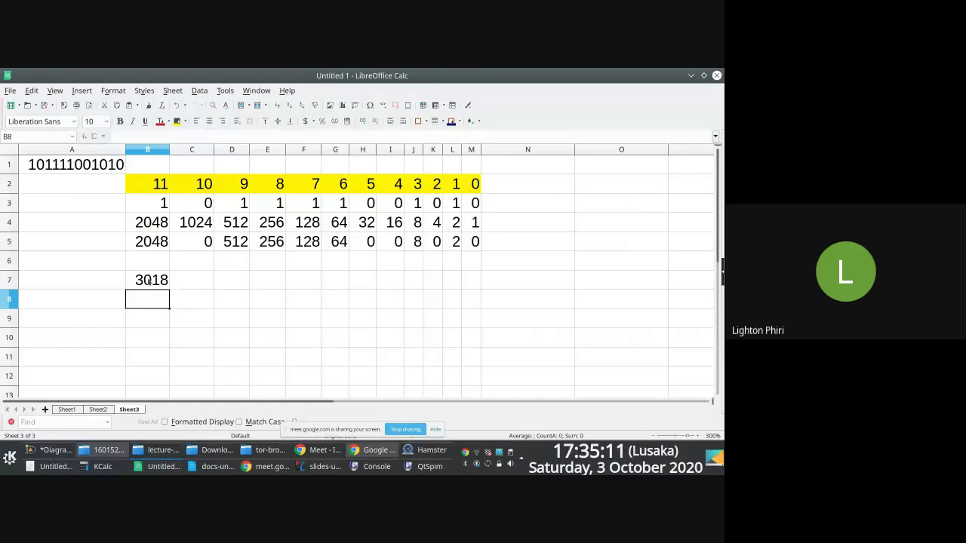
key("Up")
key("alt+Tab")
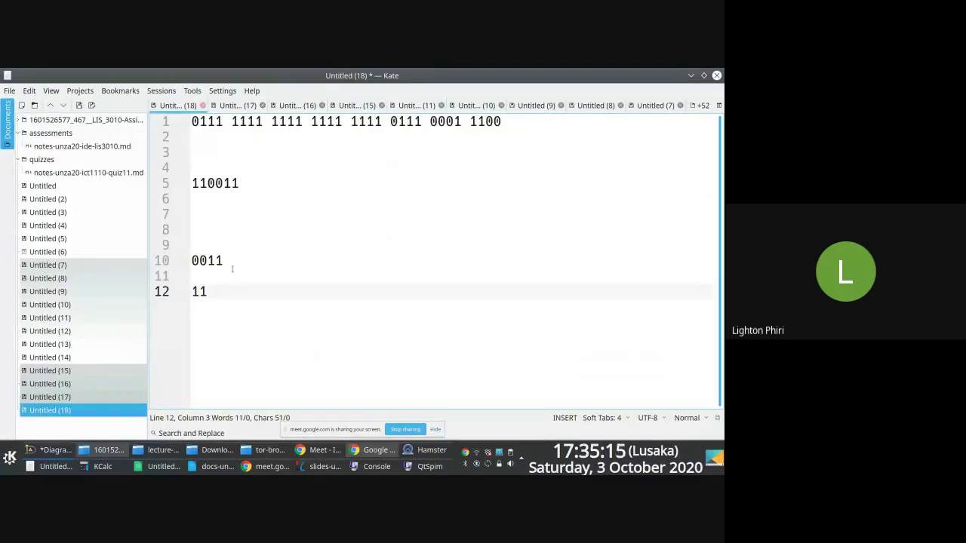
key("Home")
type("00")
key("alt+Tab")
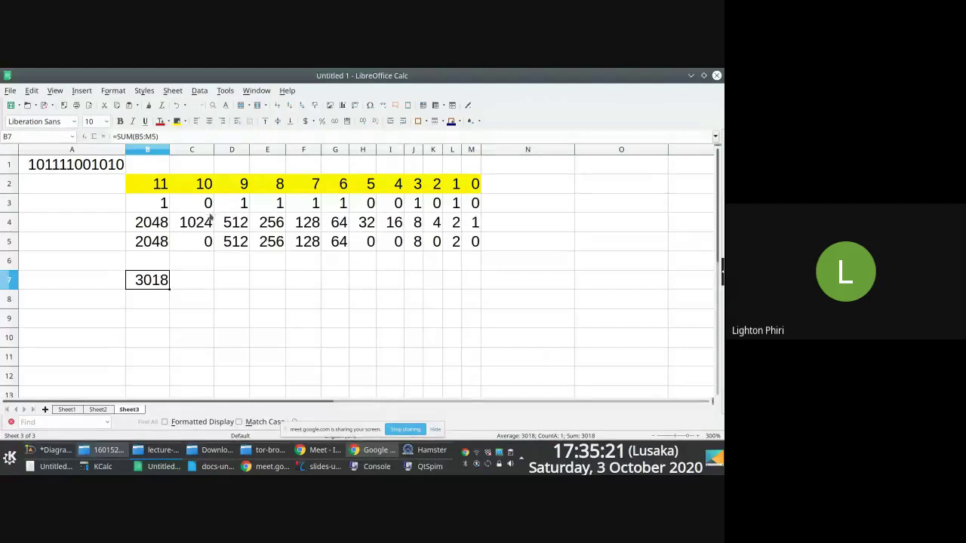
left_click(300, 466)
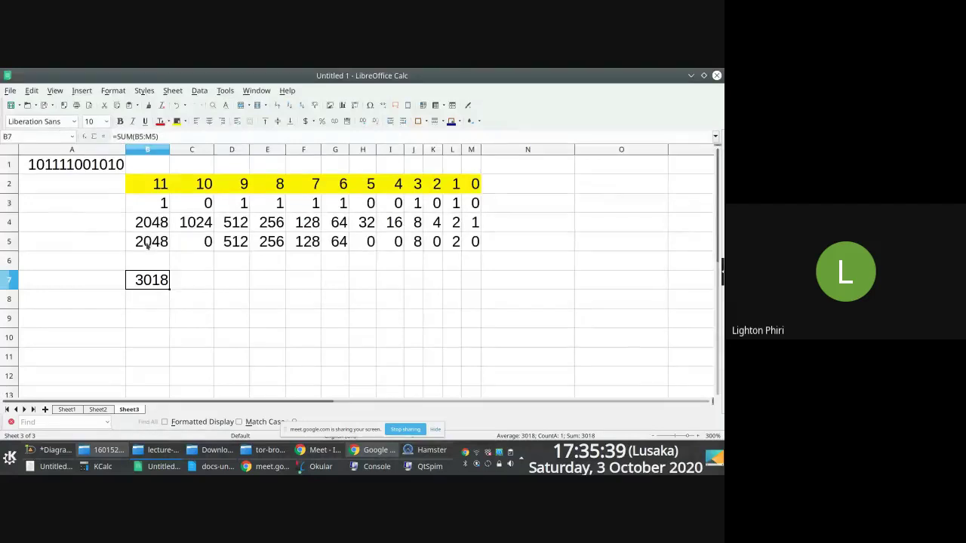
left_click_drag(148, 244, 479, 222)
left_click(514, 225)
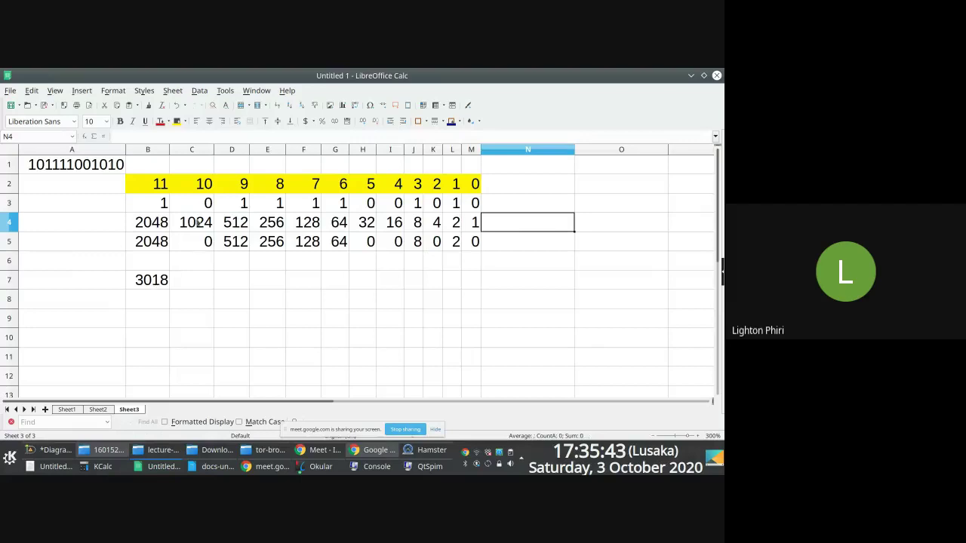
left_click_drag(160, 204, 416, 207)
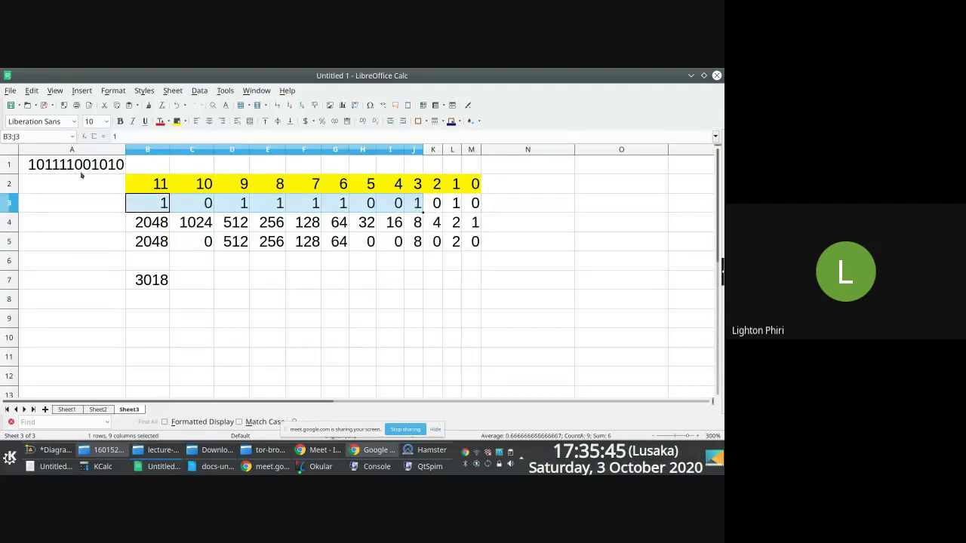
left_click(81, 174)
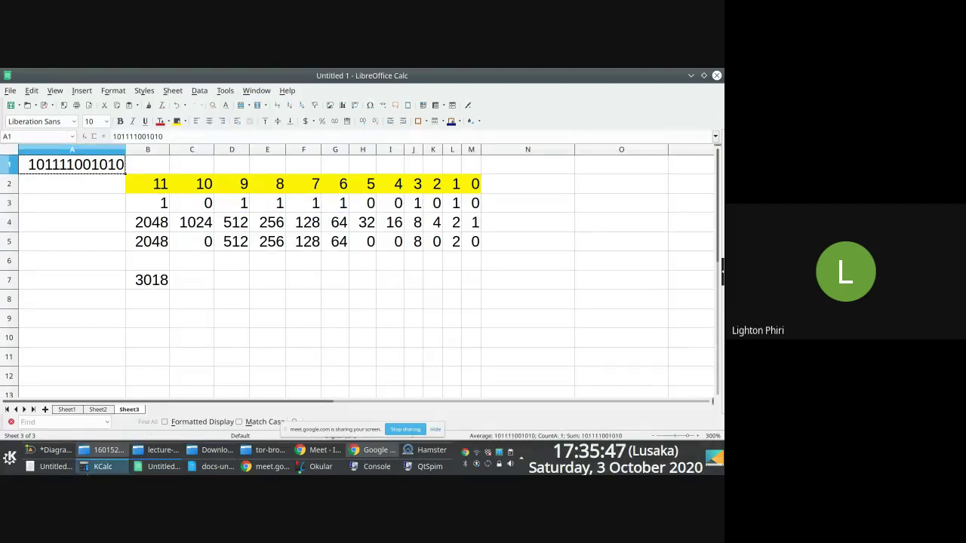
left_click(55, 466)
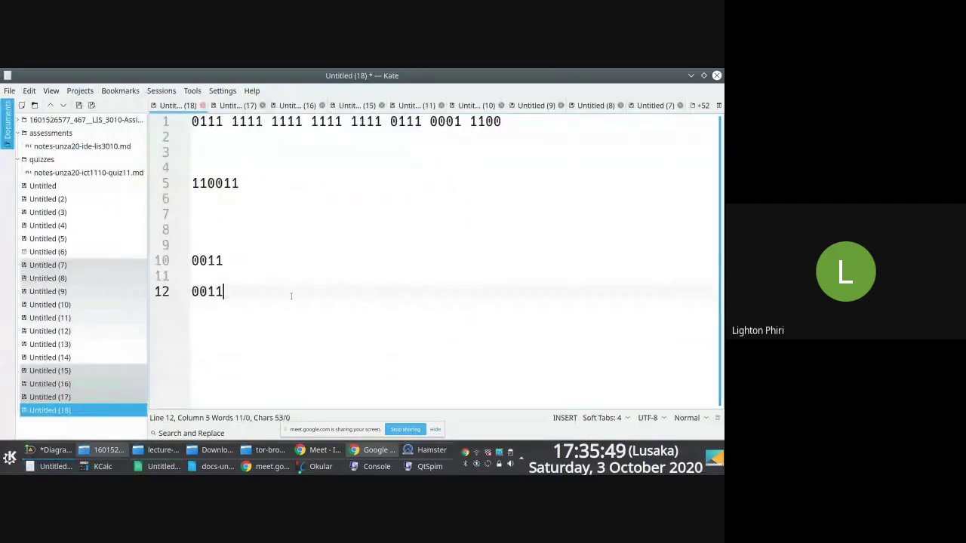
key("Return")
key("Return")
key("Return")
key("Return")
key("Return")
key("Return")
key("Return")
key("Return")
key("Return")
key("Return")
key("Return")
key("Return")
key("Return")
key("Return")
key("Return")
key("Return")
key("Return")
key("Return")
key("Return")
key("Return")
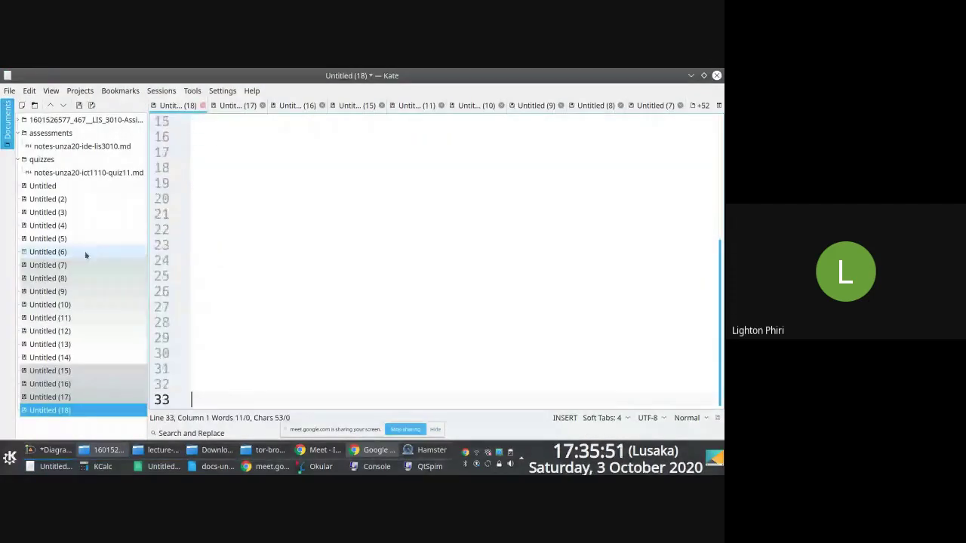
left_click(216, 214)
key("ctrl+v")
key("Return")
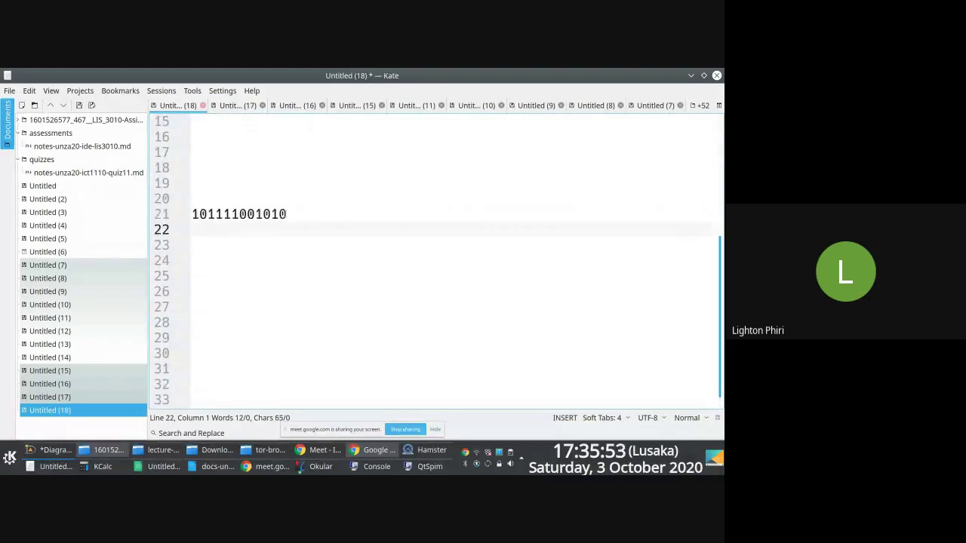
left_click(329, 214)
key("Left")
key("Left")
key("Left")
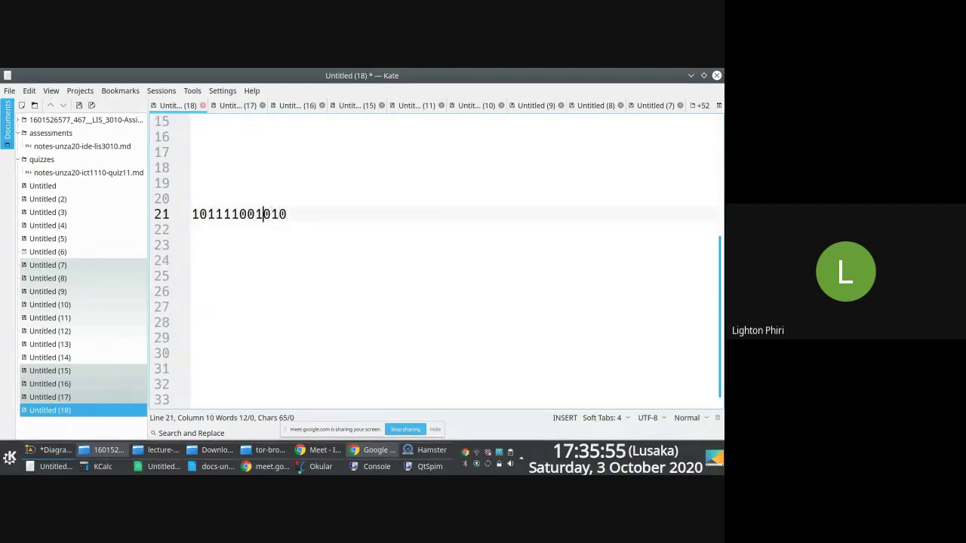
key("Left")
key("Left")
key("Left")
key("Left")
key("Left")
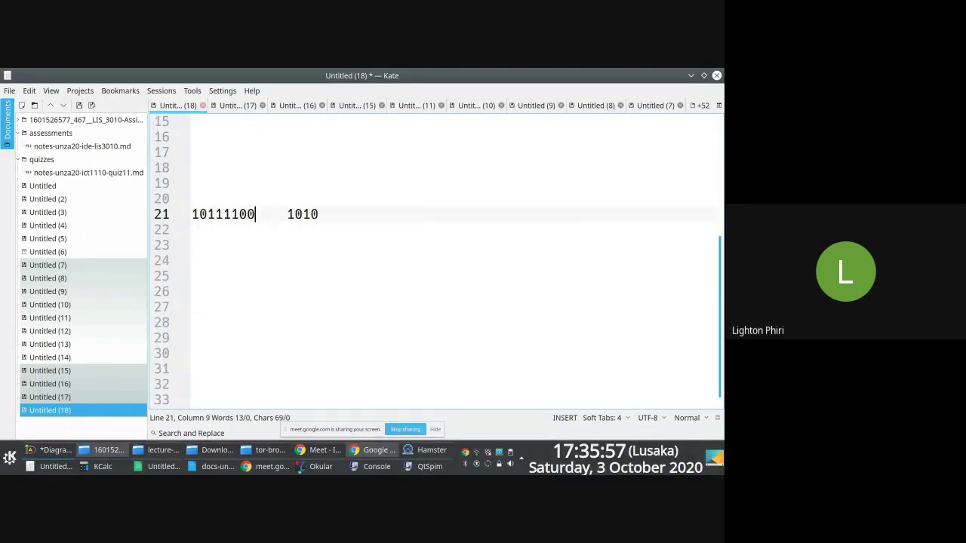
key("Left")
key("Left")
key("Left")
key("Left")
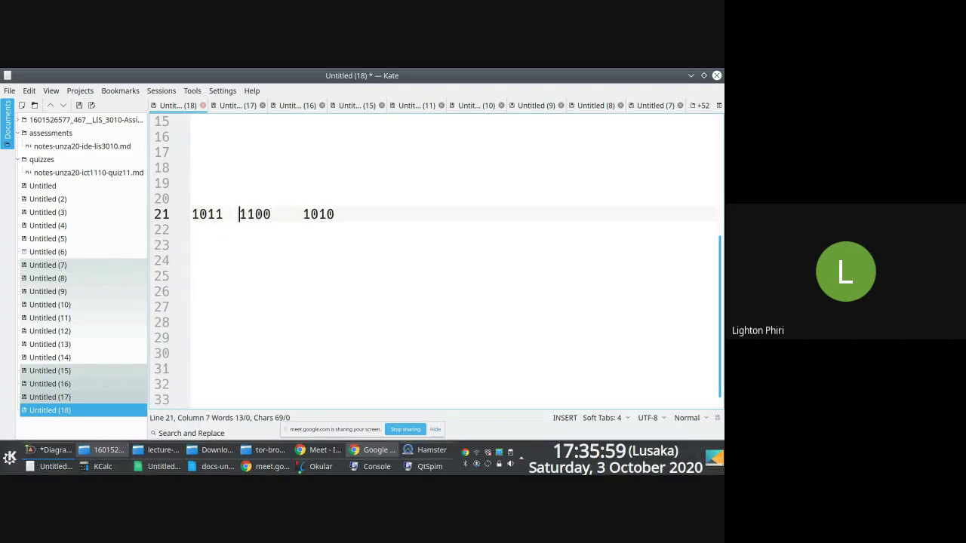
key("Down")
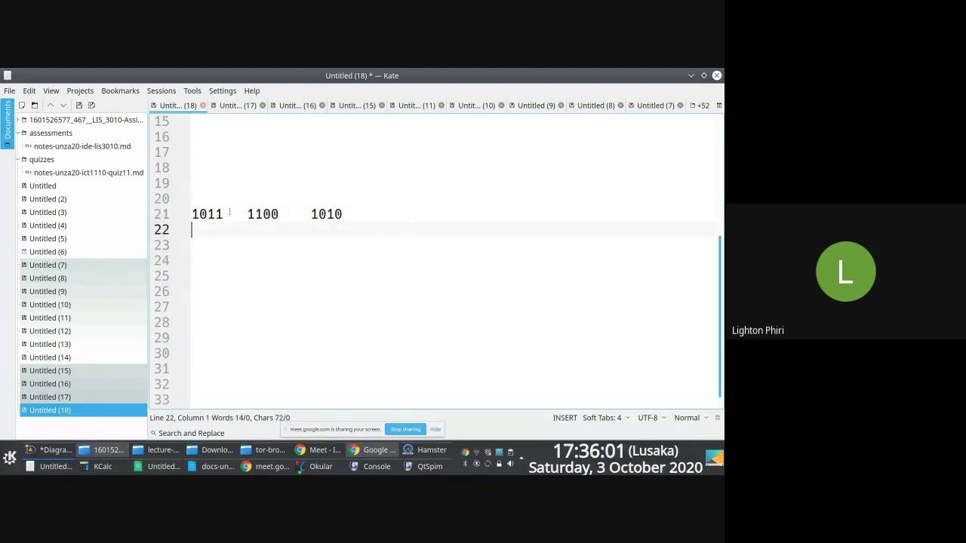
left_click(254, 215)
left_click(374, 218)
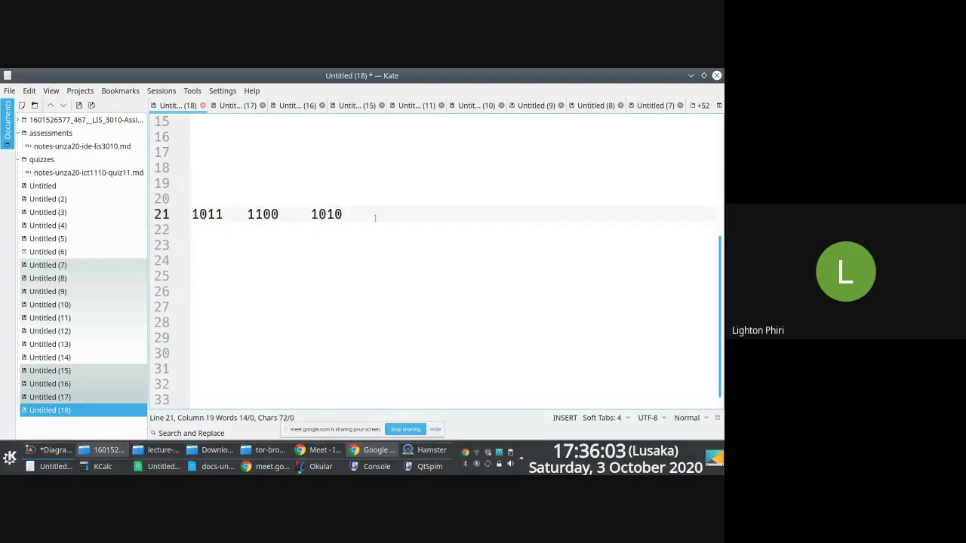
left_click(340, 230)
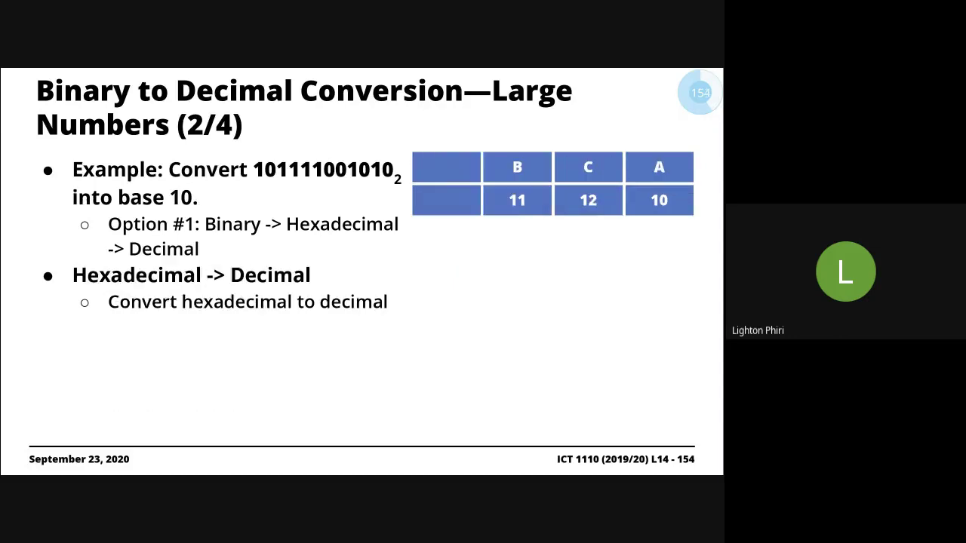
- Step back and forth through the hexadecimal-to-decimal slides, showing and hiding the powers-of-16 row
key("Left")
key("Right")
key("Right")
key("Right")
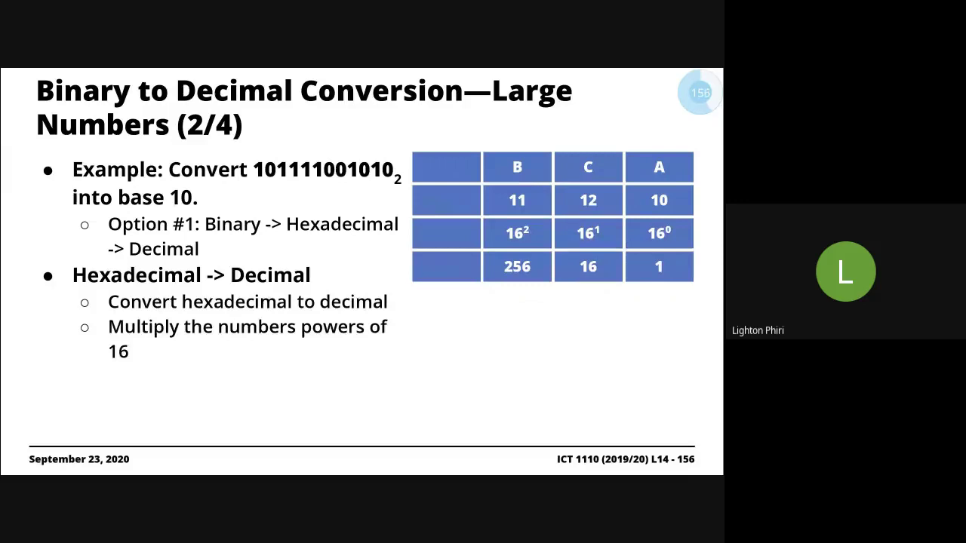
key("Right")
key("Right")
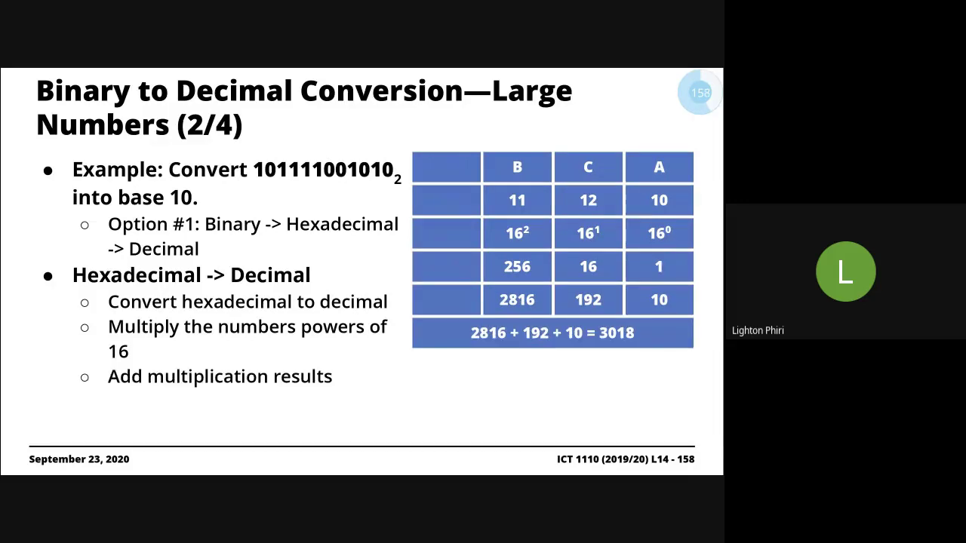
key("Left")
key("Left")
key("Left")
key("Left")
key("Left")
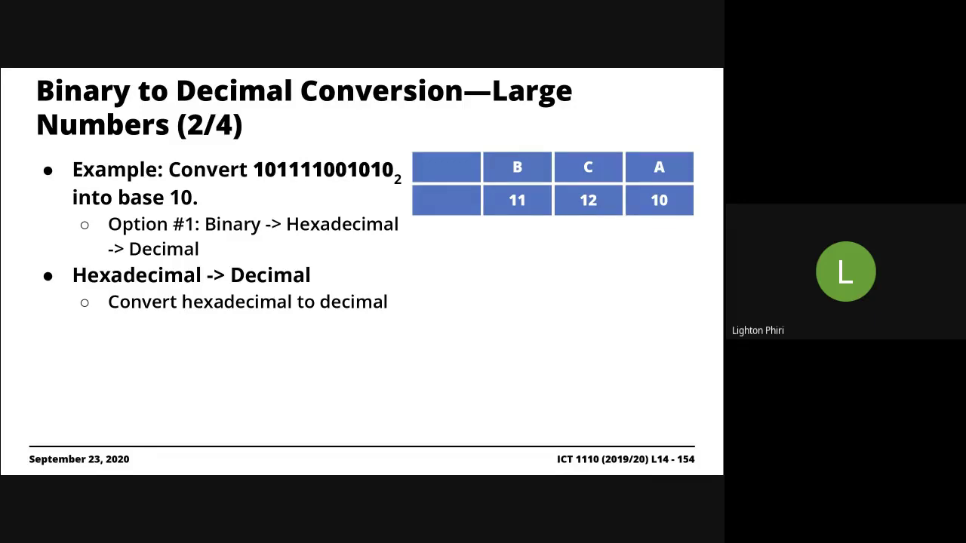
key("Right")
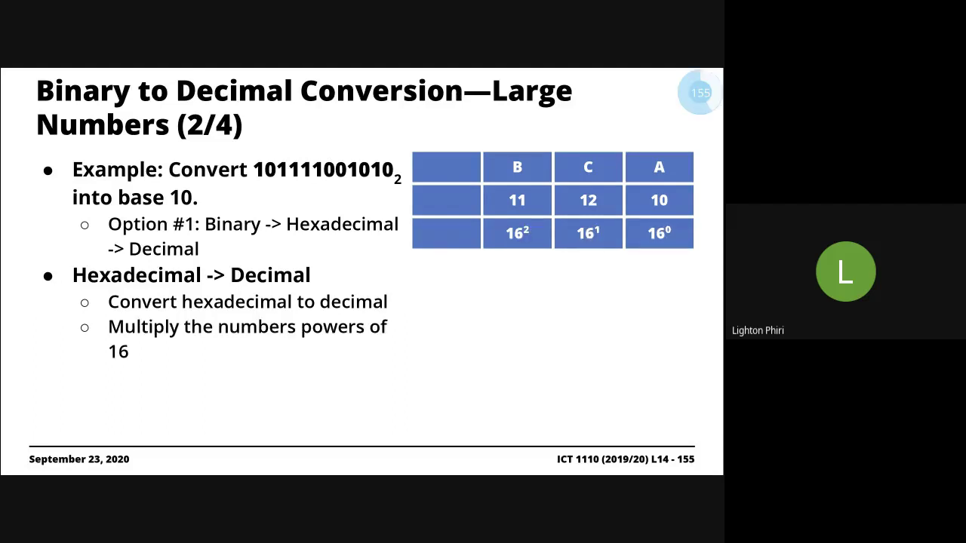
key("Left")
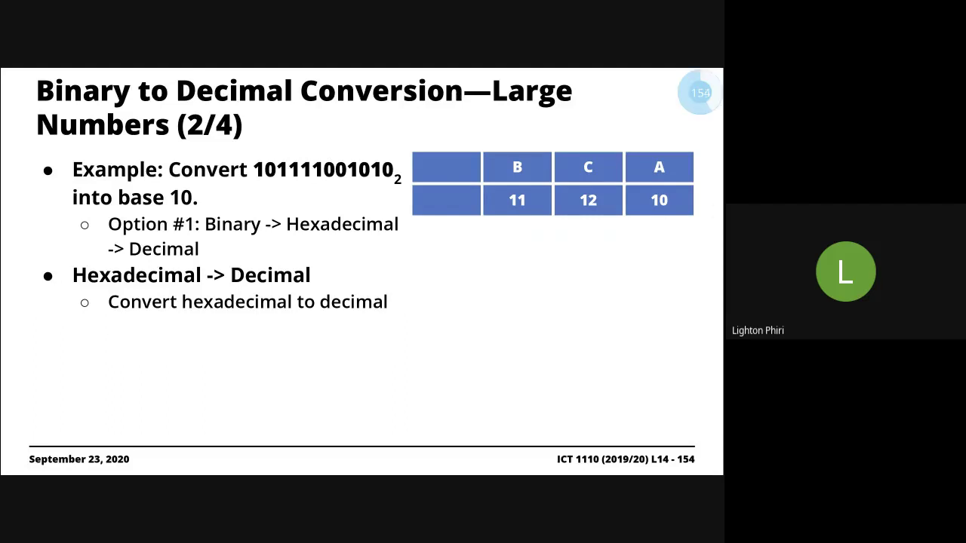
key("Left")
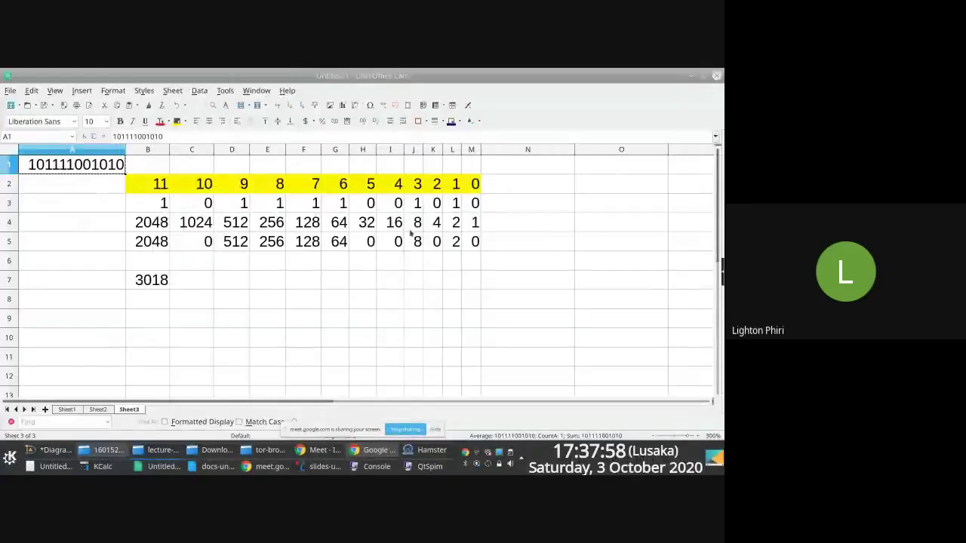
- Run Okular's full-screen presentation to slide 162, then exit it with Esc
key("alt+Tab")
key("alt+Tab")
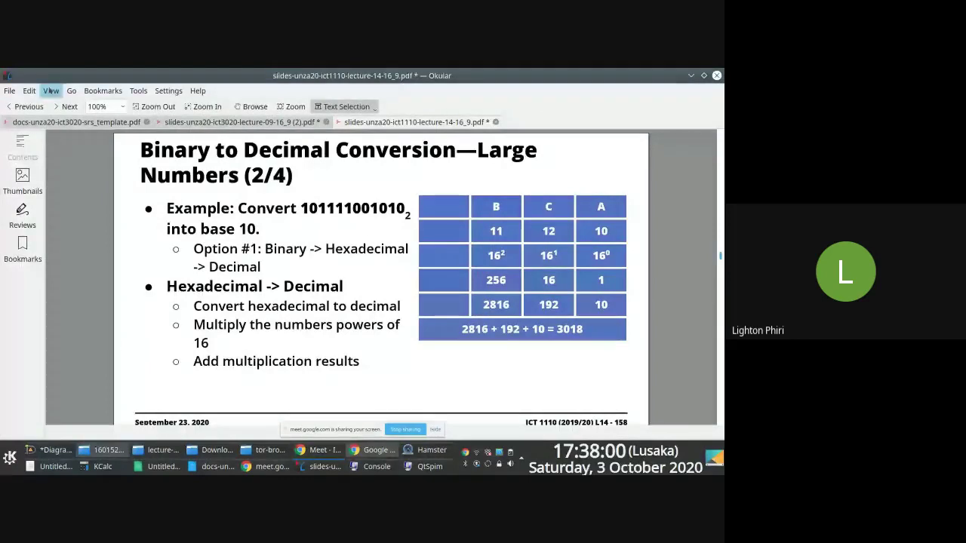
left_click(51, 90)
left_click(334, 145)
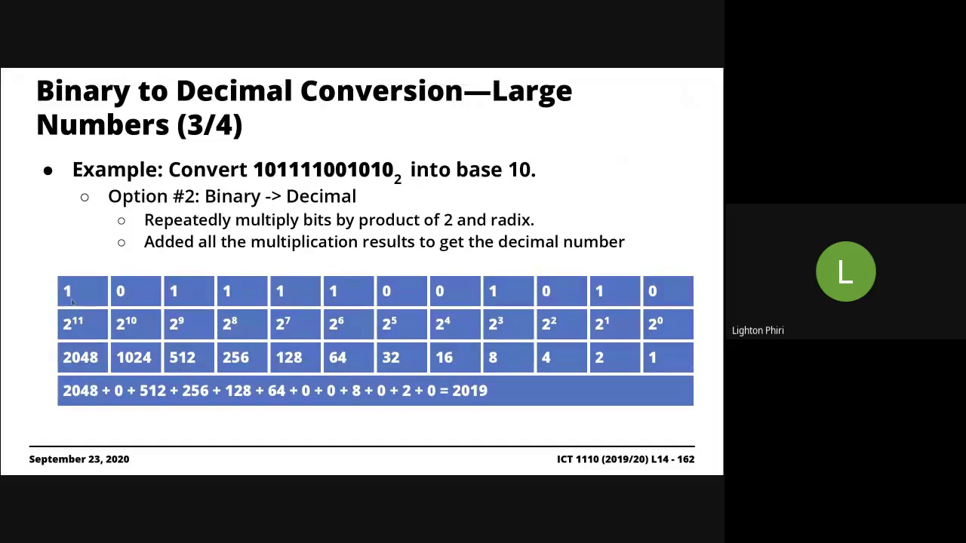
key("Escape")
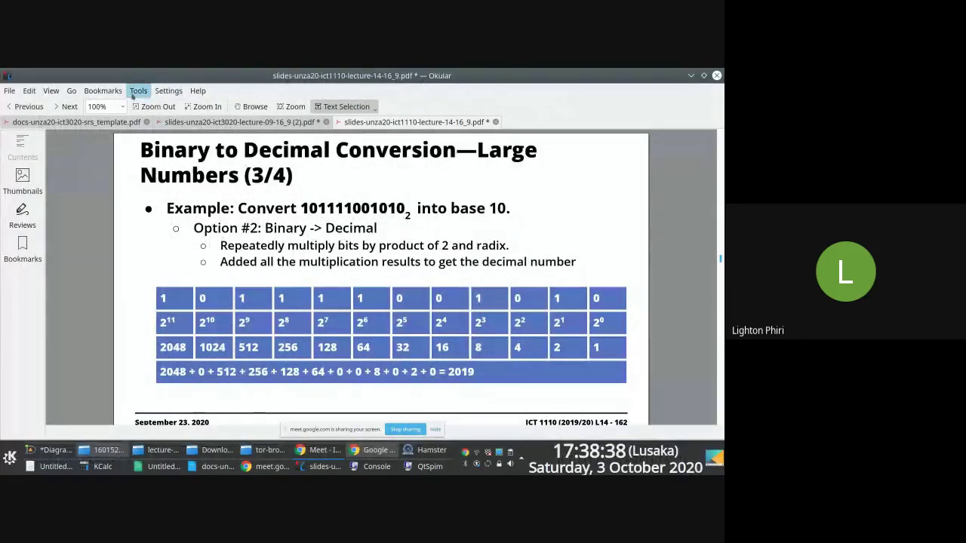
- Circle the 2048-to-1 powers row in red with the freehand review tool, then resume the presentation
left_click(133, 94)
left_click(155, 182)
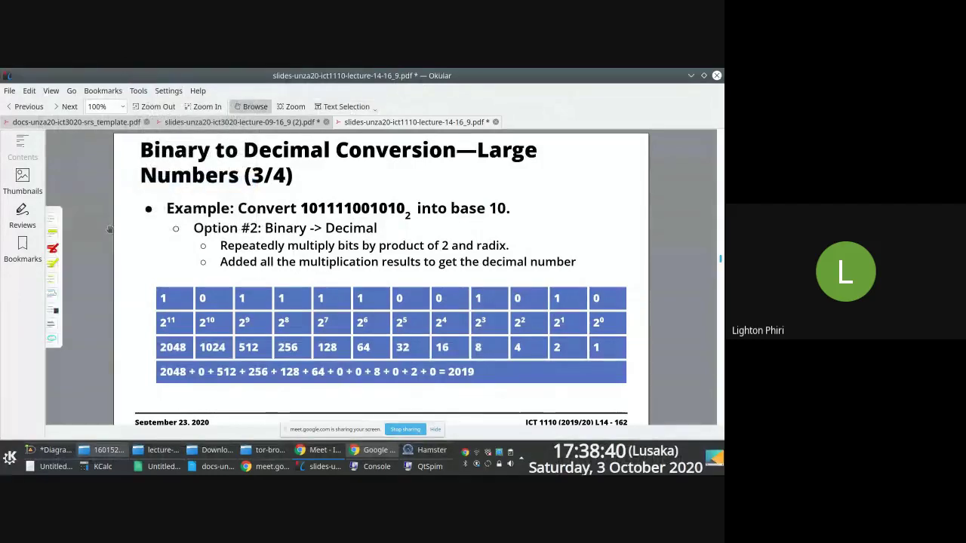
left_click(53, 249)
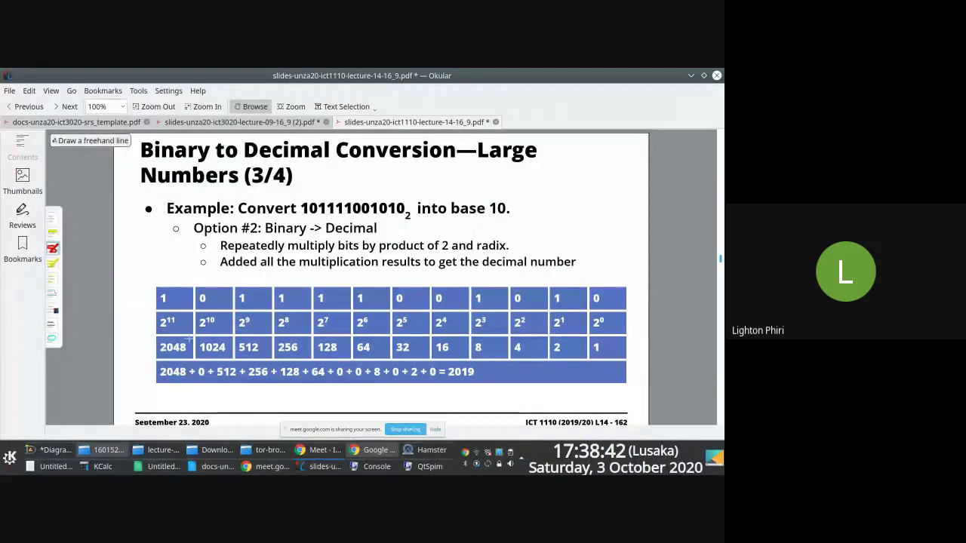
mouse_move(233, 341)
left_mouse_down()
mouse_move(189, 337)
mouse_move(162, 352)
mouse_move(607, 353)
mouse_move(581, 342)
mouse_move(160, 345)
left_mouse_up()
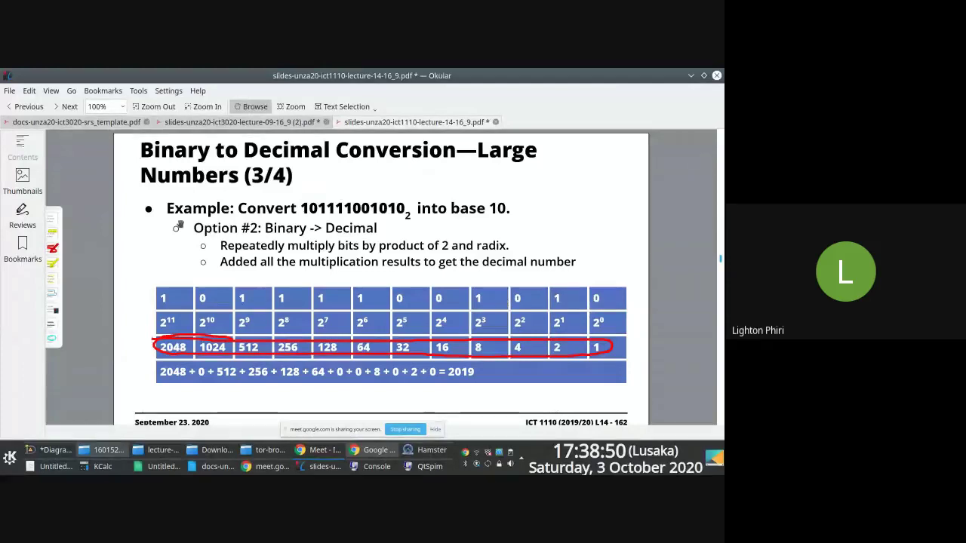
left_click(51, 91)
left_click(72, 103)
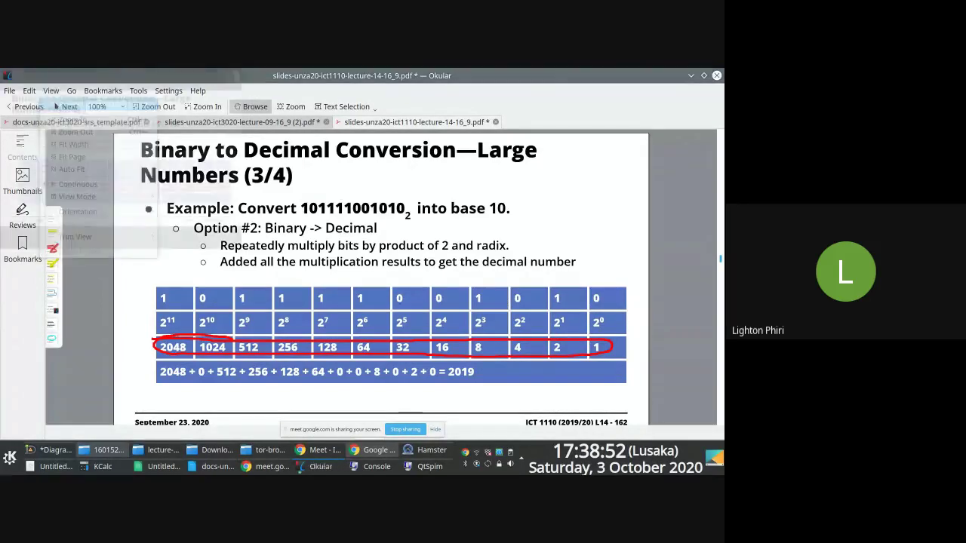